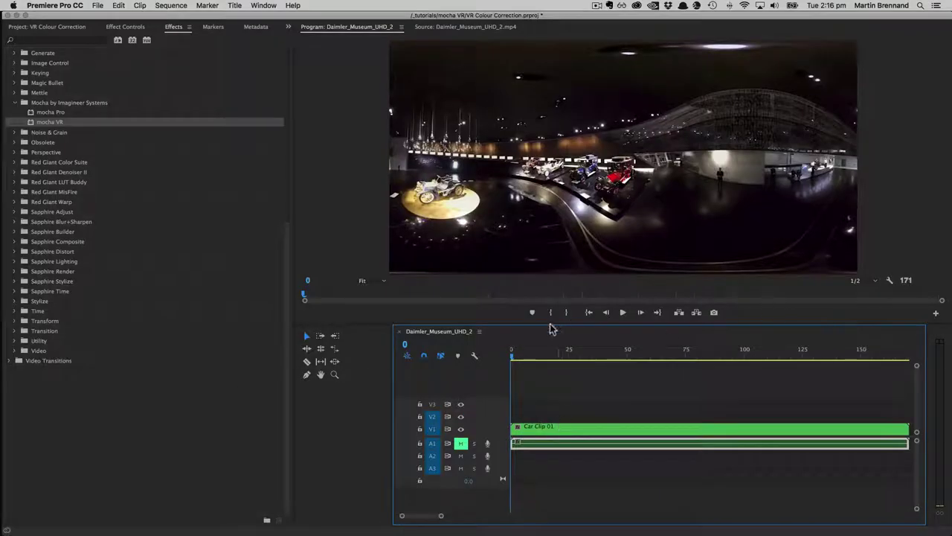
Step: Scrub back and forth through Car Clip 01 to review the 360 footage, ending at frame 27
drag(513, 359, 655, 362)
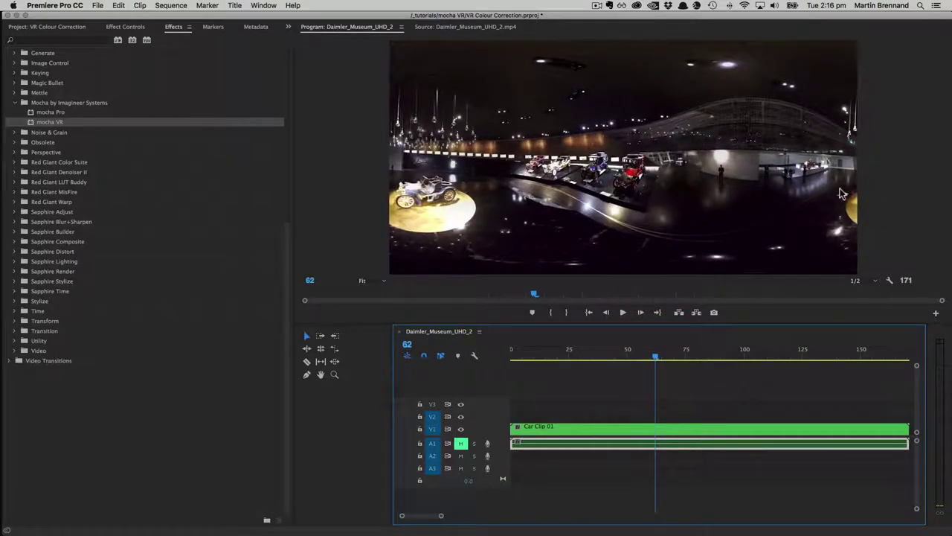
drag(656, 358, 821, 365)
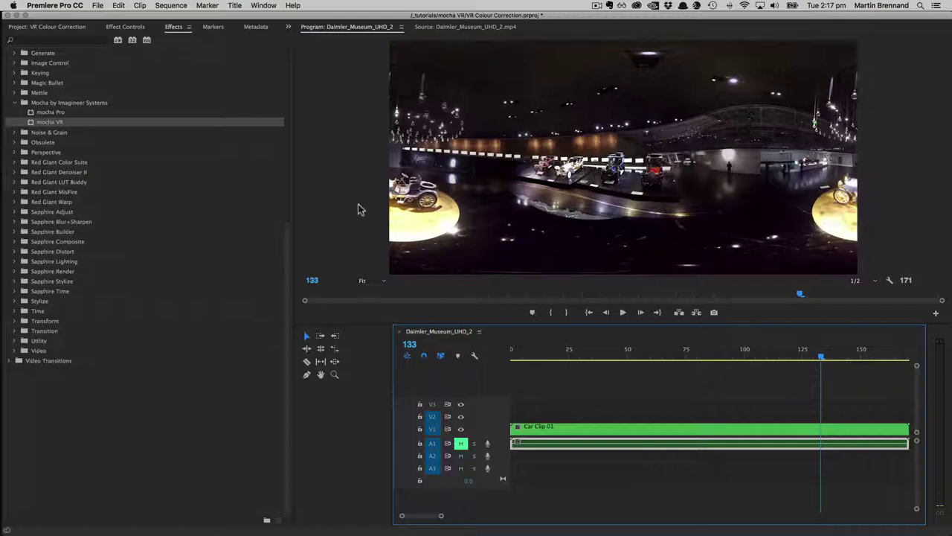
drag(819, 361, 573, 355)
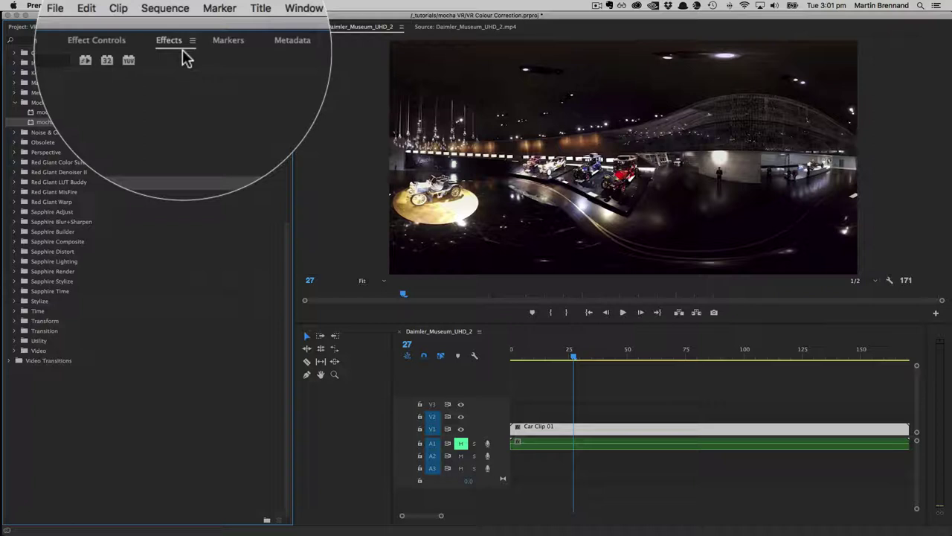
Step: Apply the mocha VR effect to Car Clip 01 and show its effect settings
click(40, 103)
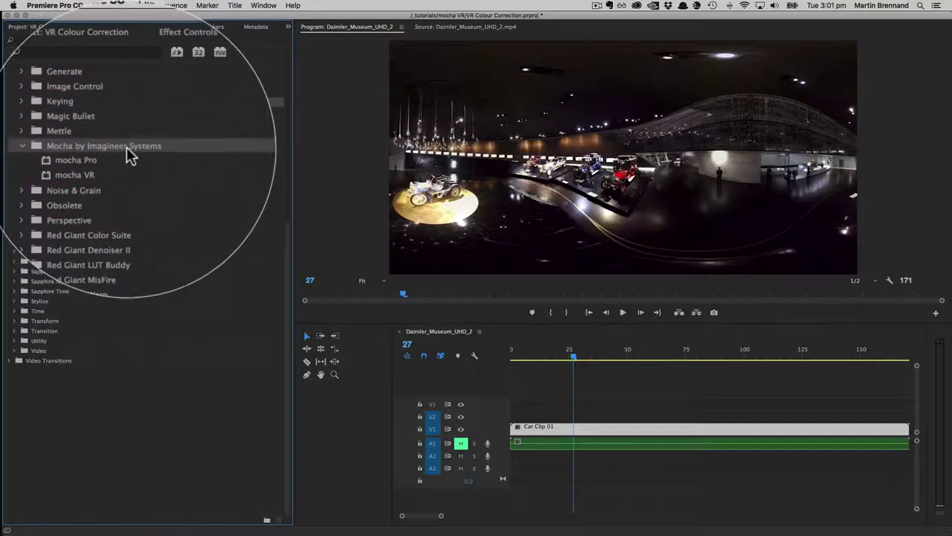
click(78, 174)
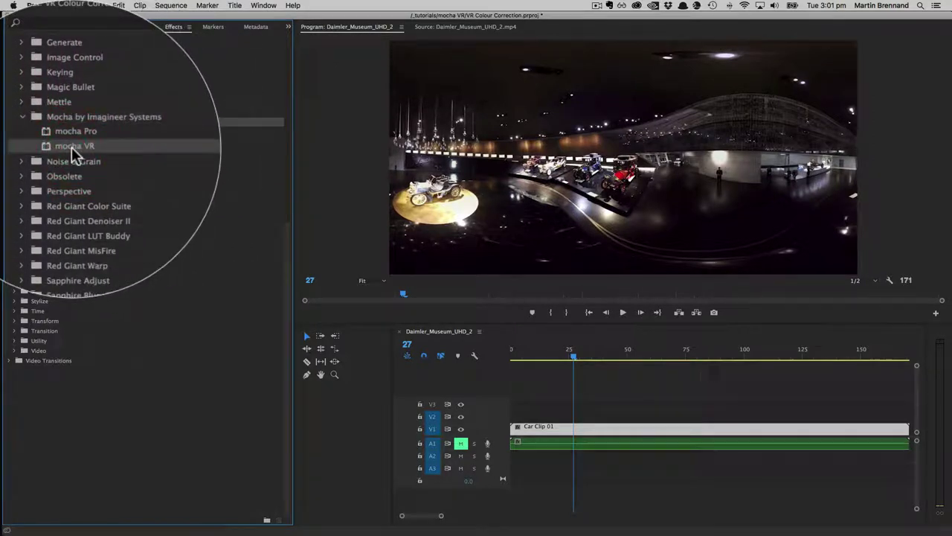
drag(56, 121, 556, 438)
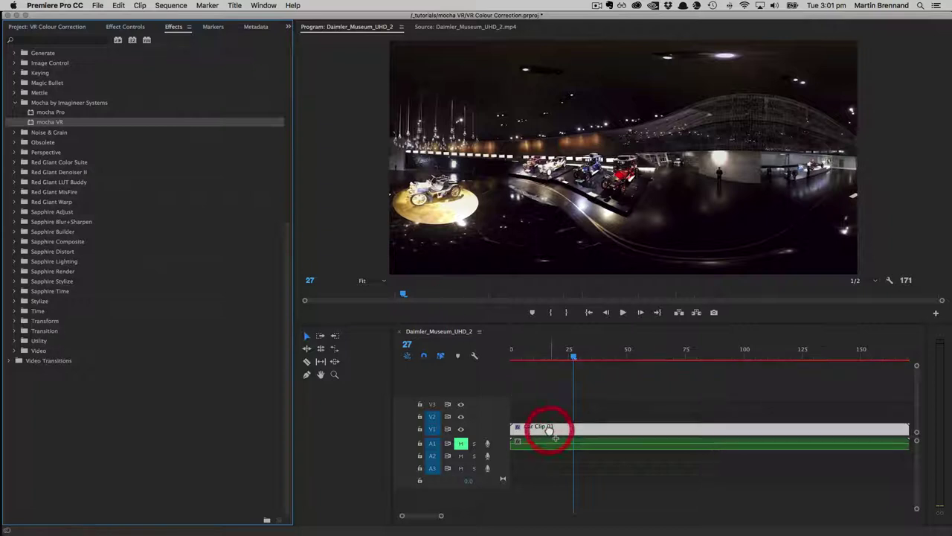
click(113, 28)
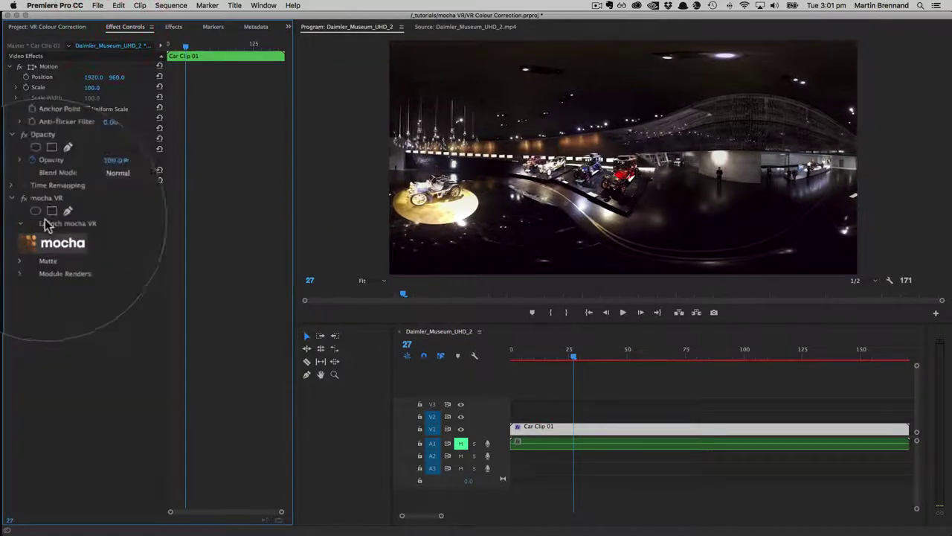
click(81, 202)
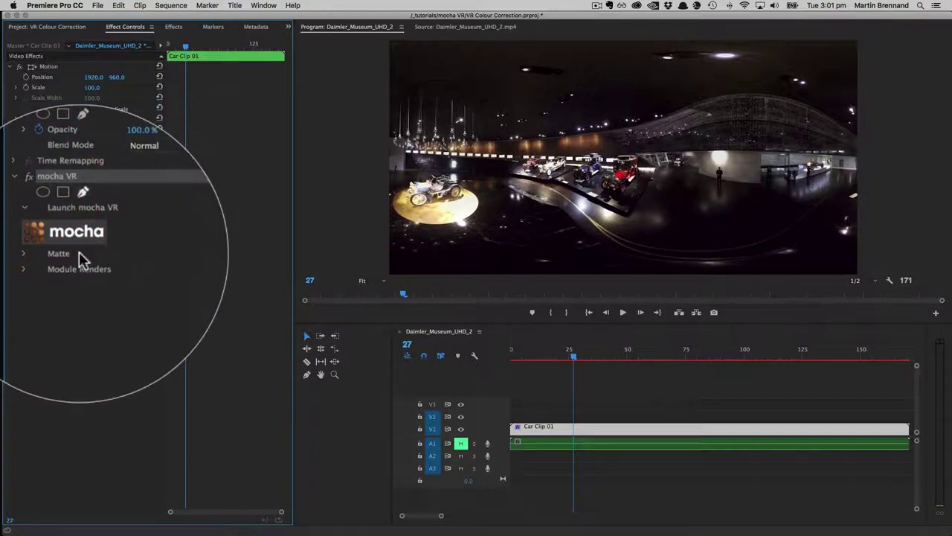
Step: Turn on rendering of the mocha VR Lens: Undistort module and tilt the VR lens latitude down to the floor
click(14, 264)
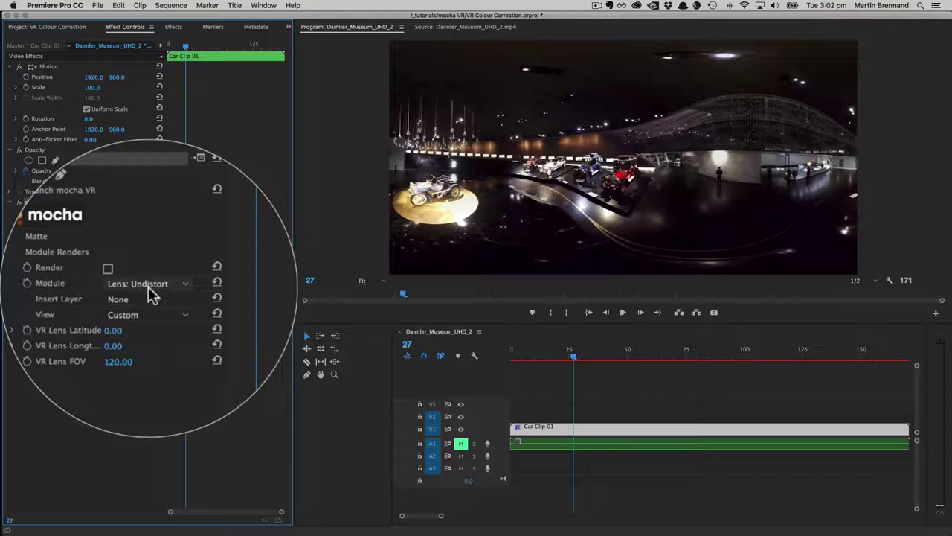
click(87, 275)
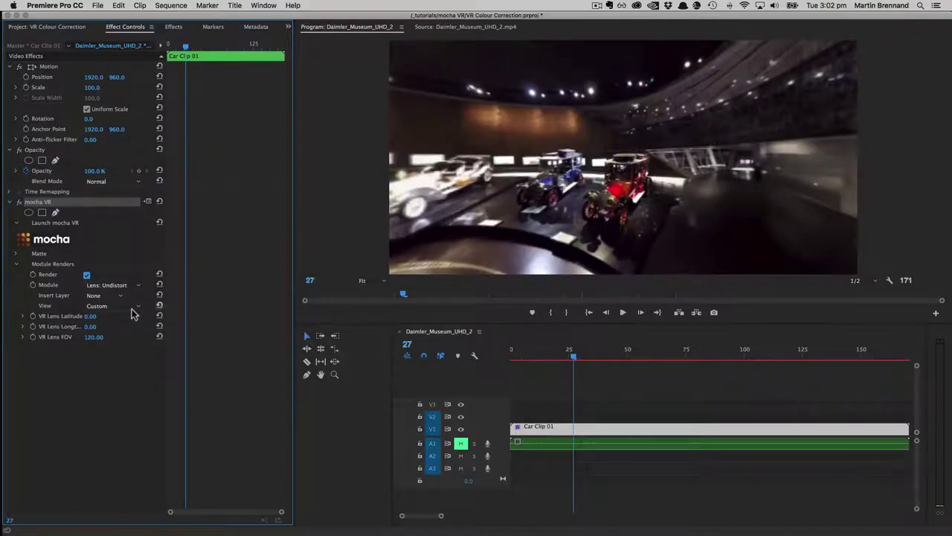
drag(92, 316, 52, 316)
Step: Preview the undistorted lens render with its view set to Zenith (top) and Nadir (bottom)
click(139, 308)
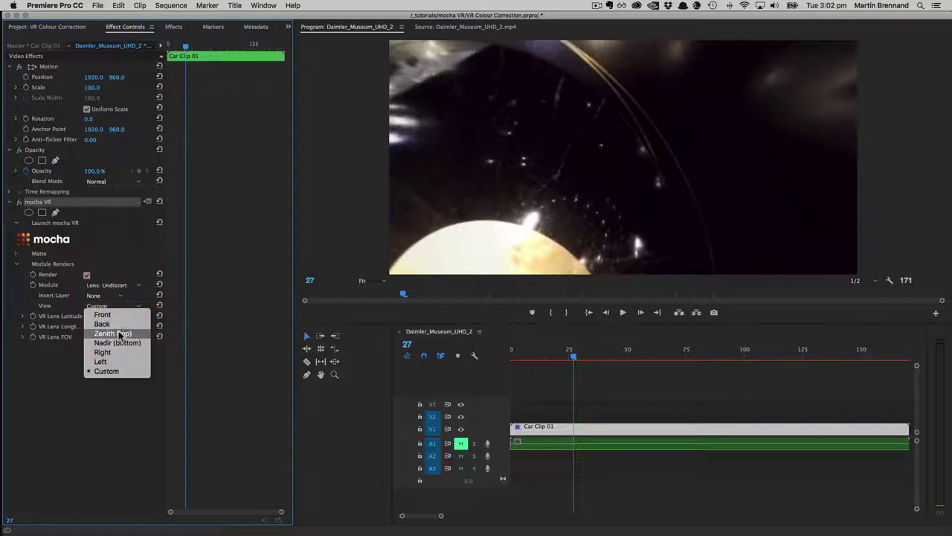
click(121, 333)
click(121, 309)
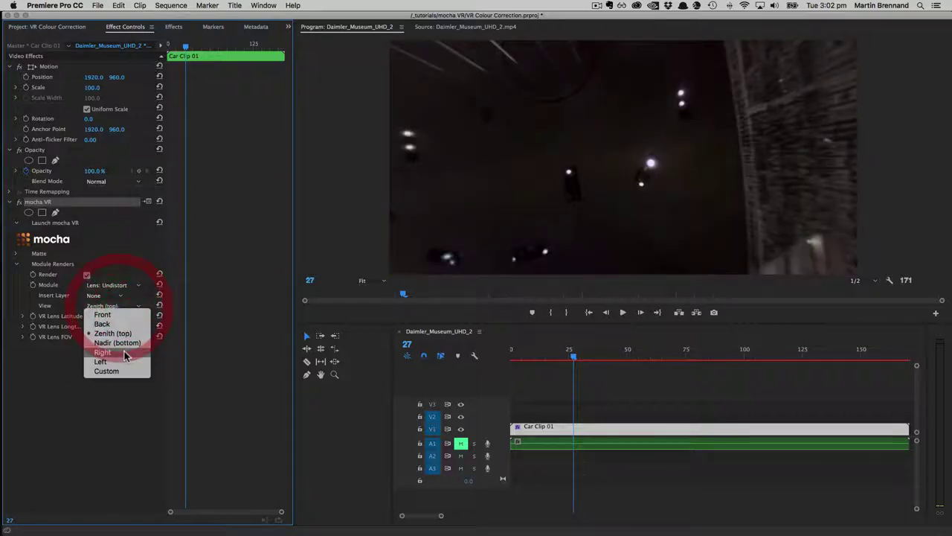
click(125, 343)
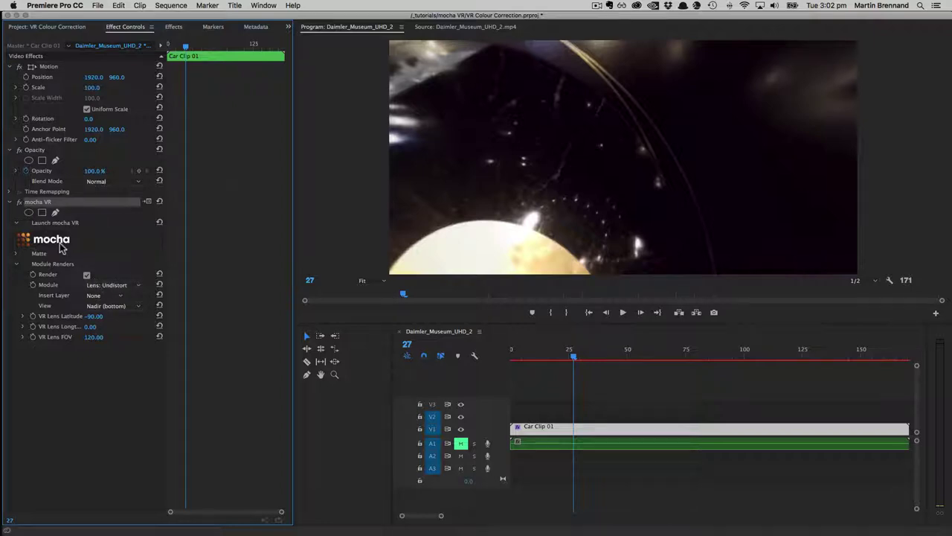
Step: Turn off the mocha VR module render and launch the mocha VR interface from the effect
click(87, 275)
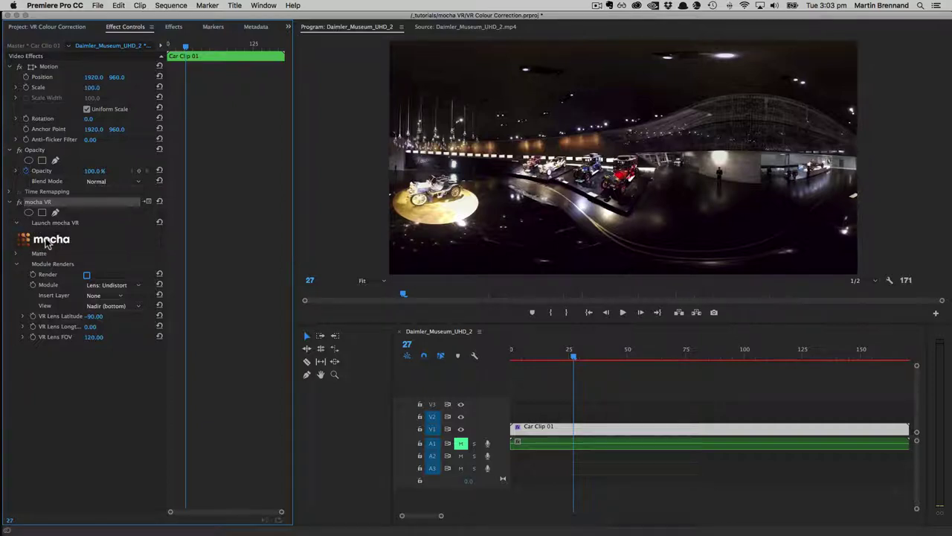
click(52, 240)
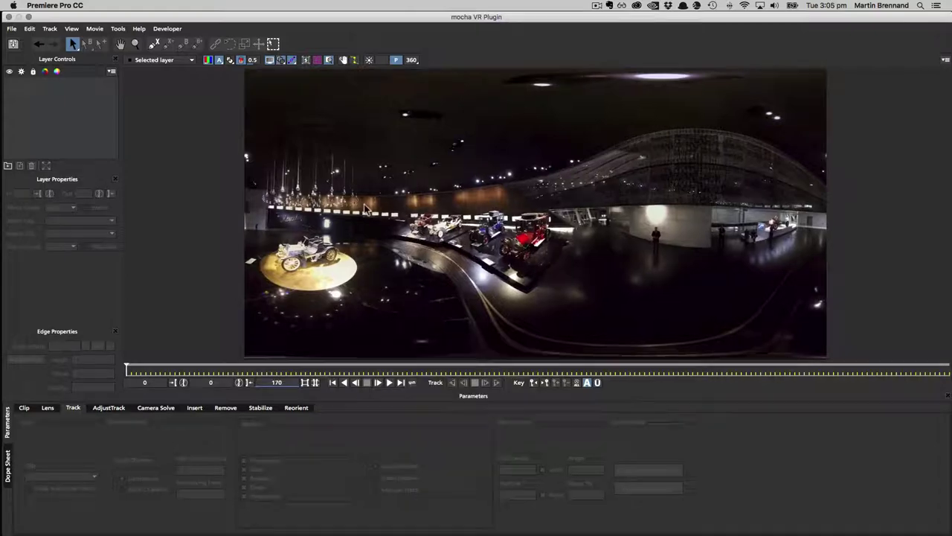
Step: Toggle repeatedly between the flat equirectangular frame and the 360 view, ending in the 360 view
click(411, 61)
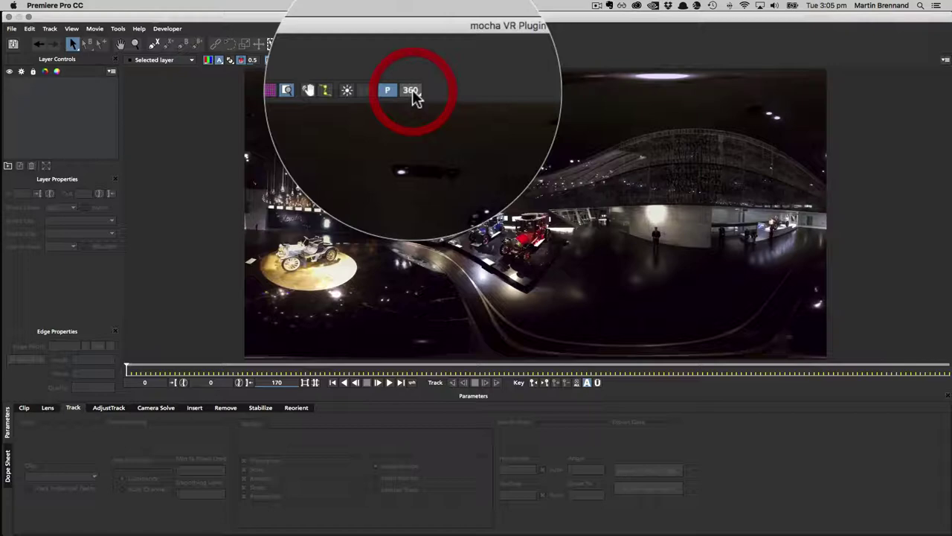
click(411, 90)
click(412, 91)
click(412, 91)
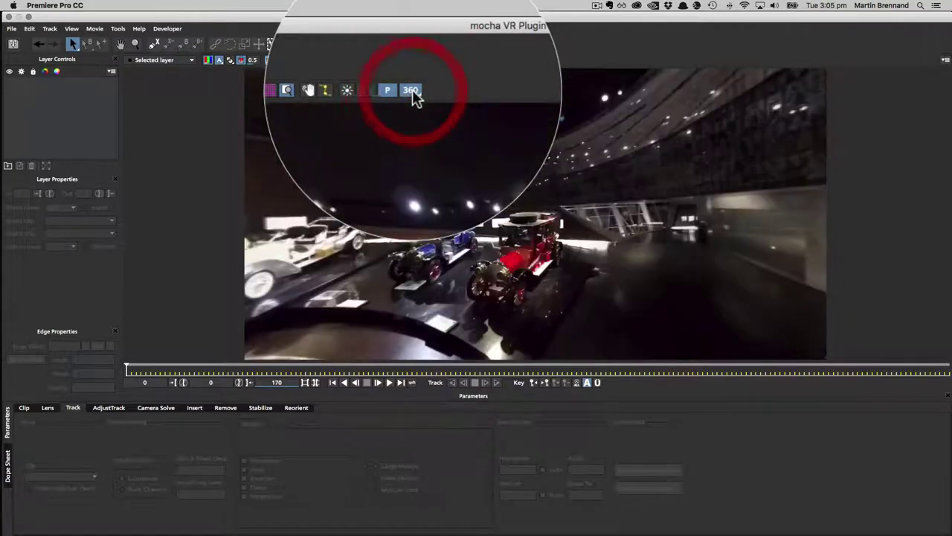
key(shift+o)
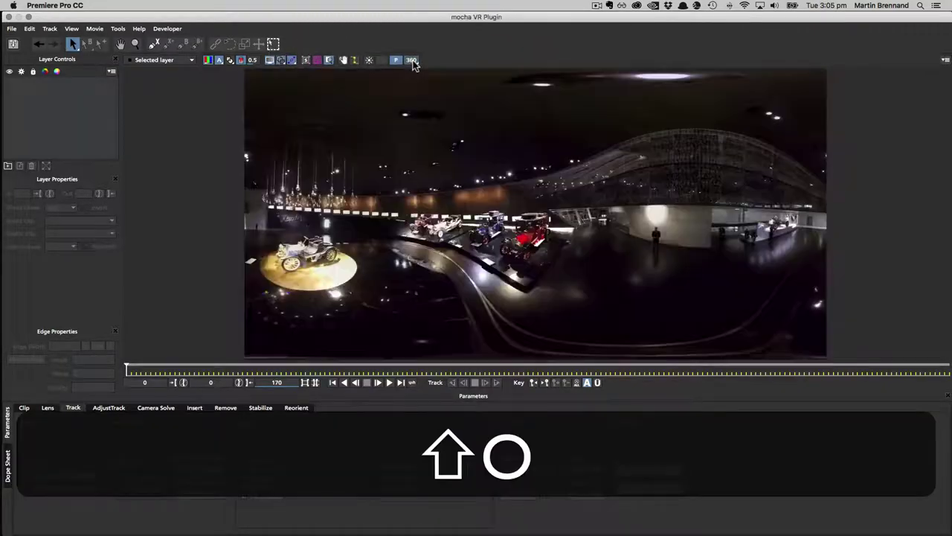
key(shift+o)
key(shift+o)
key(shift+o)
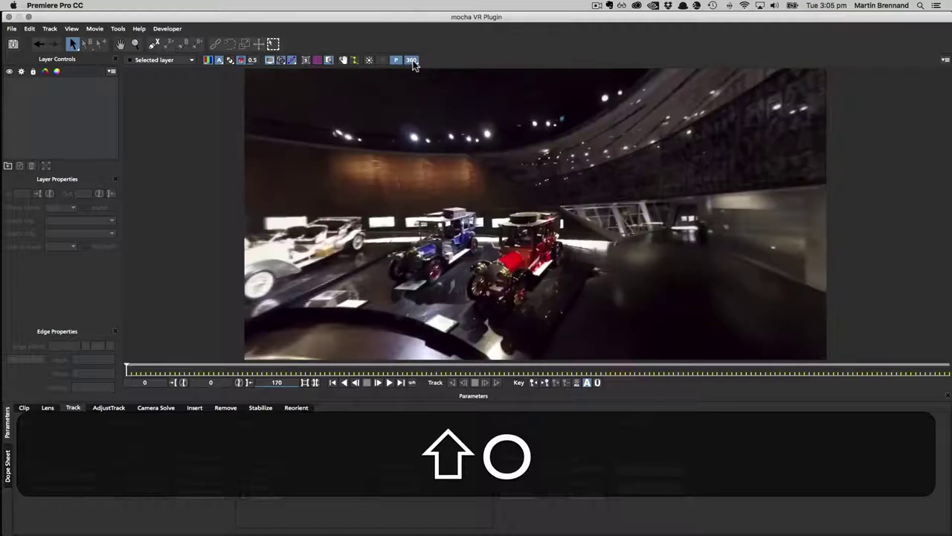
Step: Look through the preset 360 viewpoints Back, Zenith (top) and Nadir (bottom)
click(412, 61)
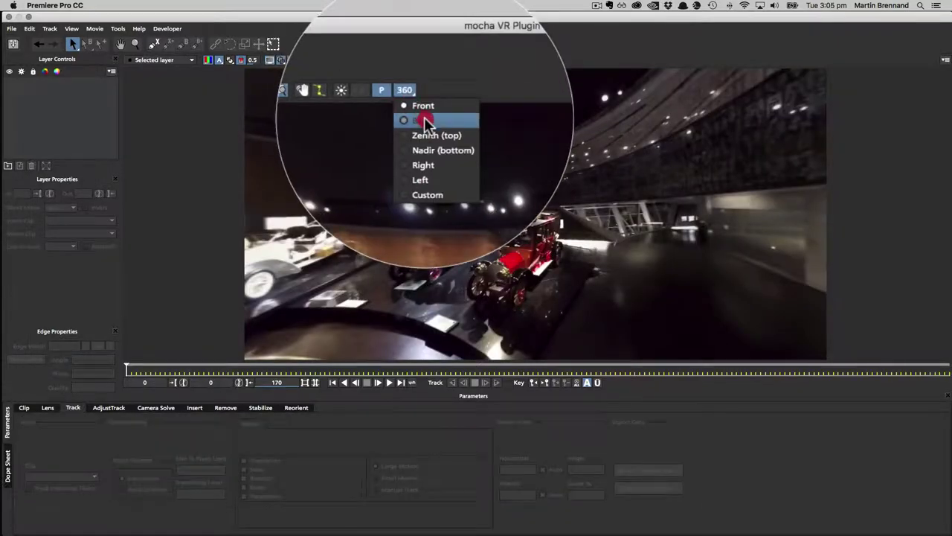
click(422, 80)
click(405, 89)
click(421, 138)
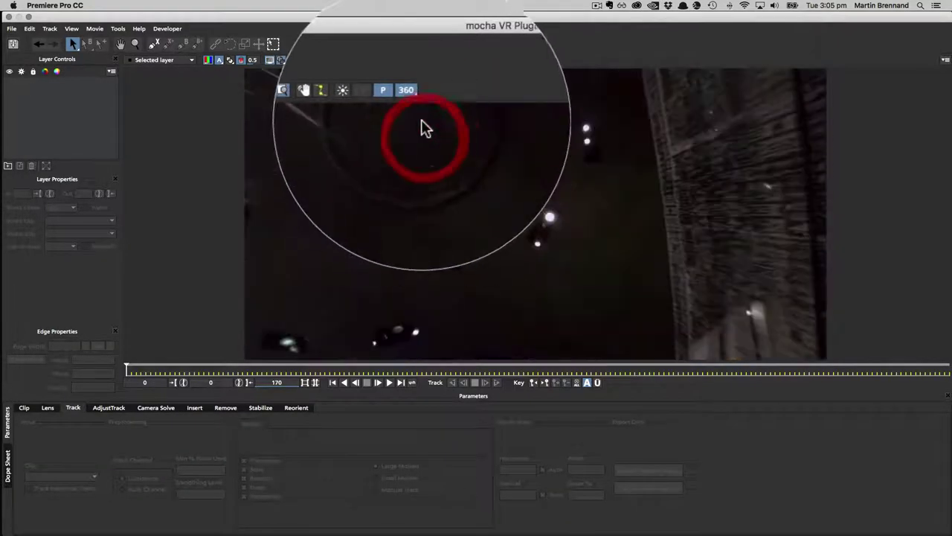
click(407, 89)
click(419, 152)
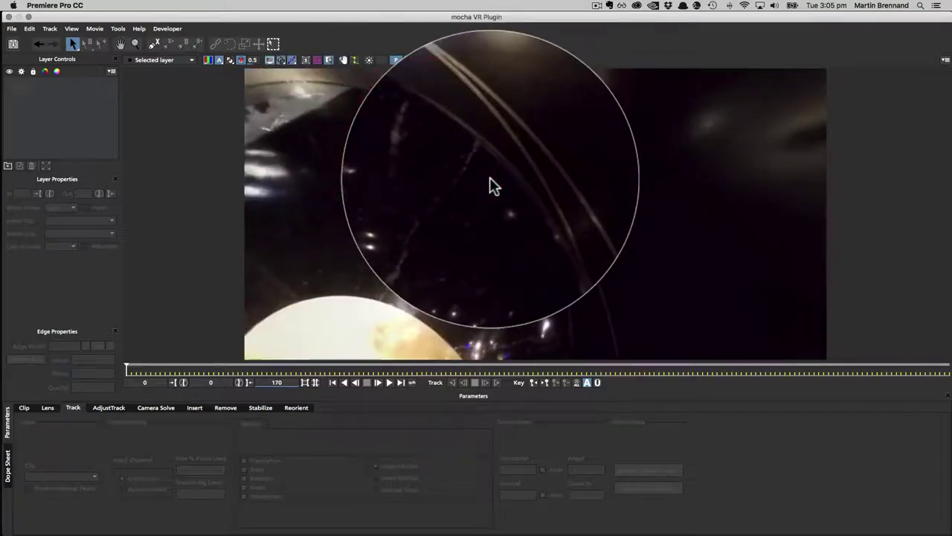
Step: Pan the 360 view to the car on the golden platform and zoom in on it
key(x)
drag(480, 263, 424, 192)
key(s)
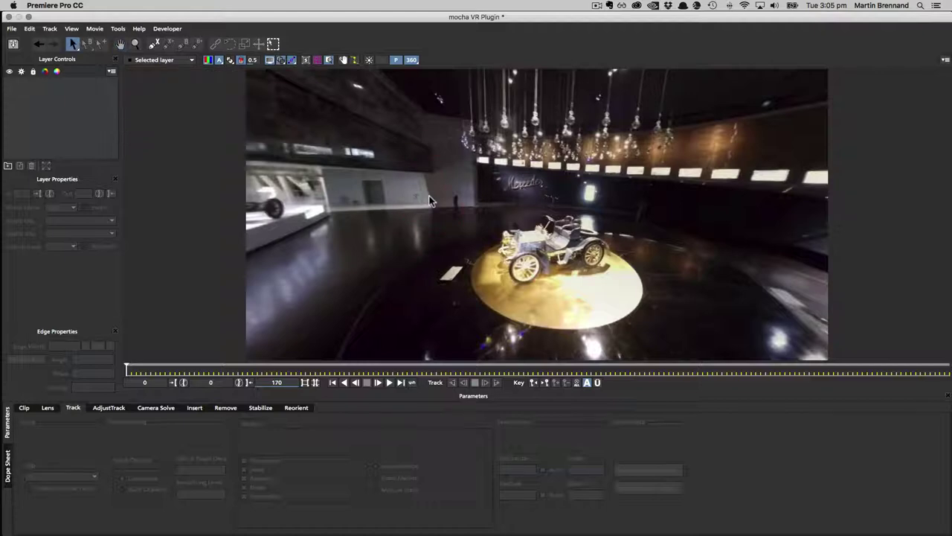
key(z)
mouse_move(550, 244)
mouse_down()
mouse_move(557, 208)
mouse_move(554, 258)
mouse_move(557, 249)
mouse_up()
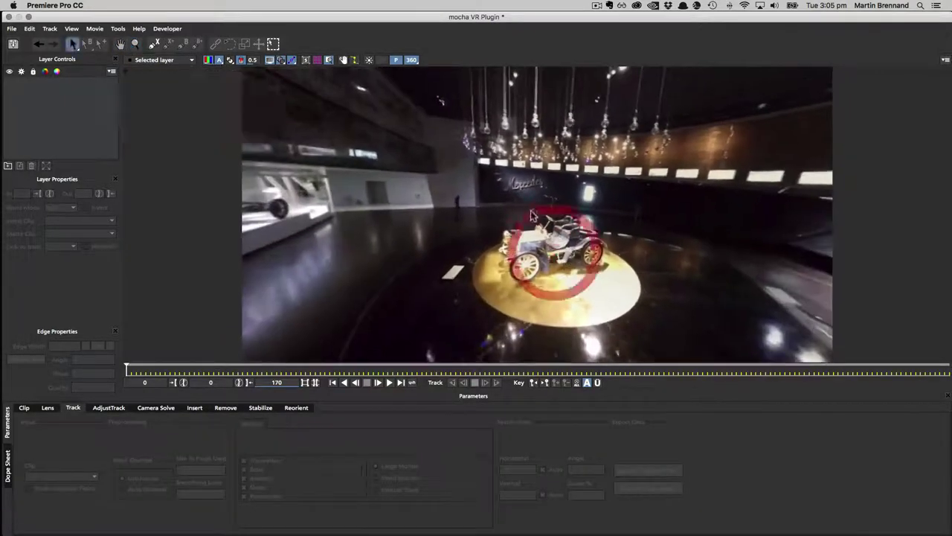
key(x)
drag(587, 215, 555, 209)
key(z)
drag(548, 275, 533, 218)
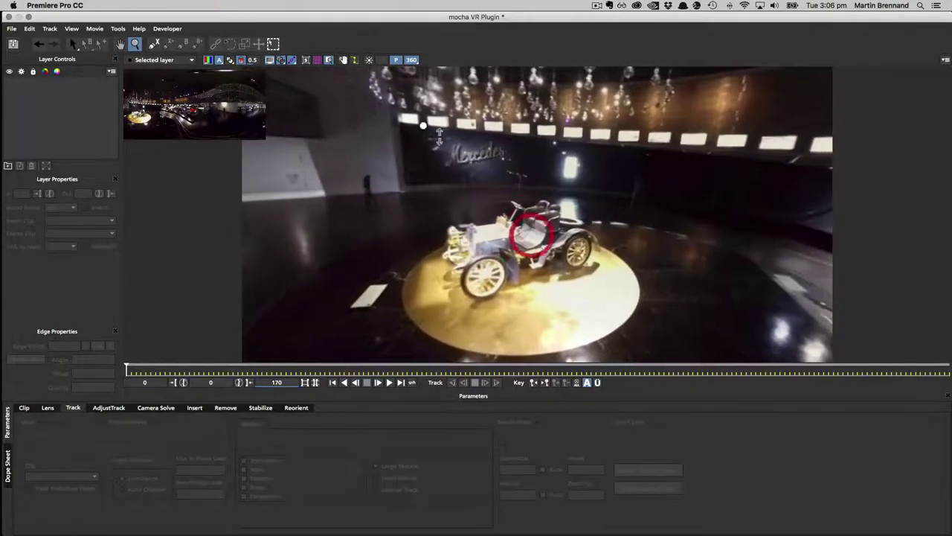
Step: Reset the 360 view to Front and pan it around to the car on the golden platform
click(411, 61)
click(422, 70)
click(415, 61)
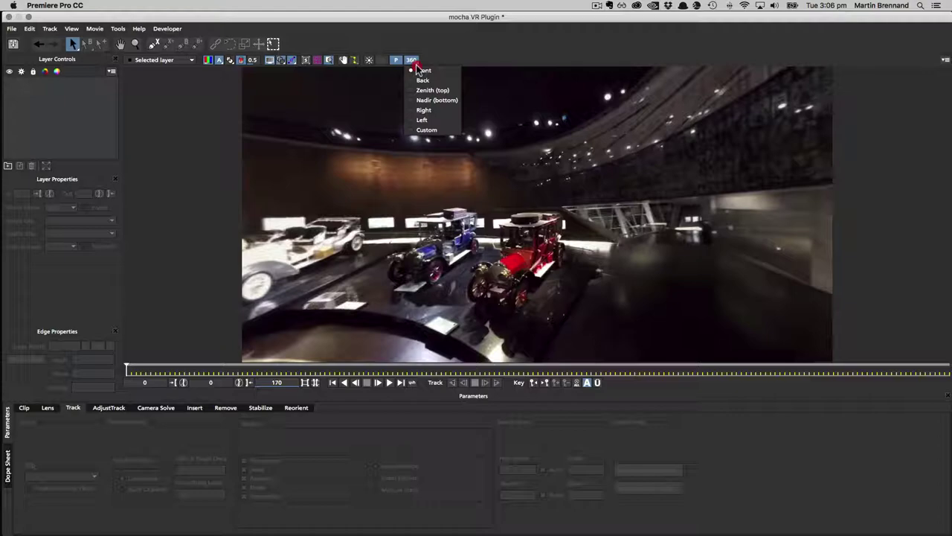
click(442, 56)
key(x)
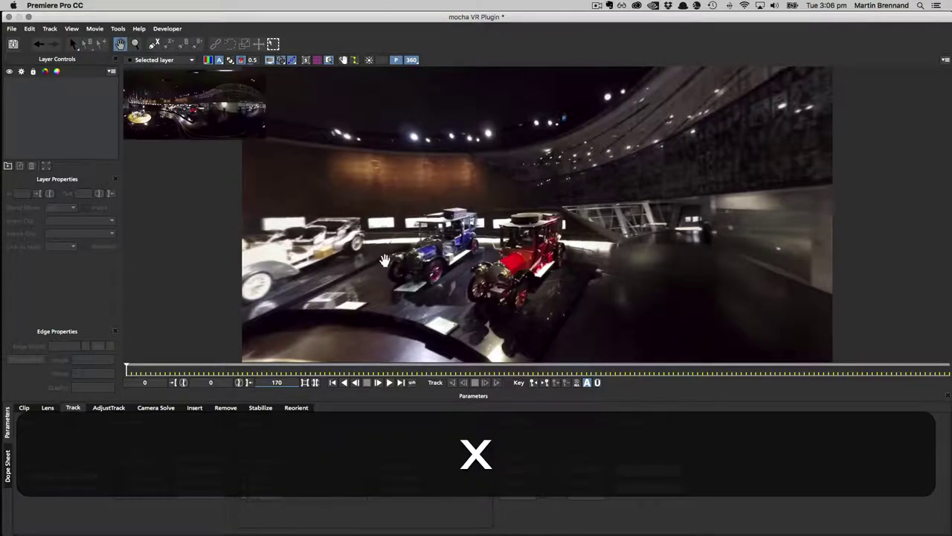
drag(384, 262, 715, 231)
drag(350, 277, 595, 208)
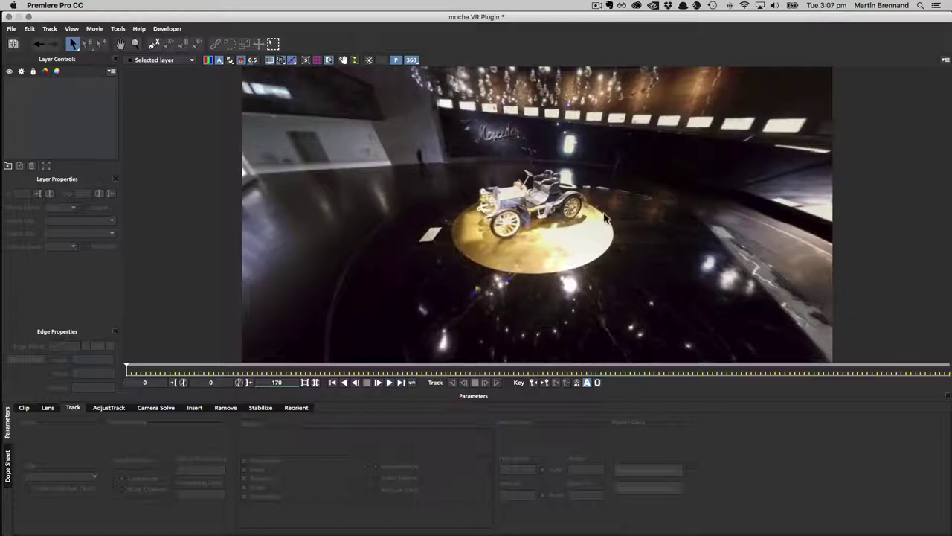
Step: Switch the 360 view off and back on, and pan around the car on the golden platform
click(410, 60)
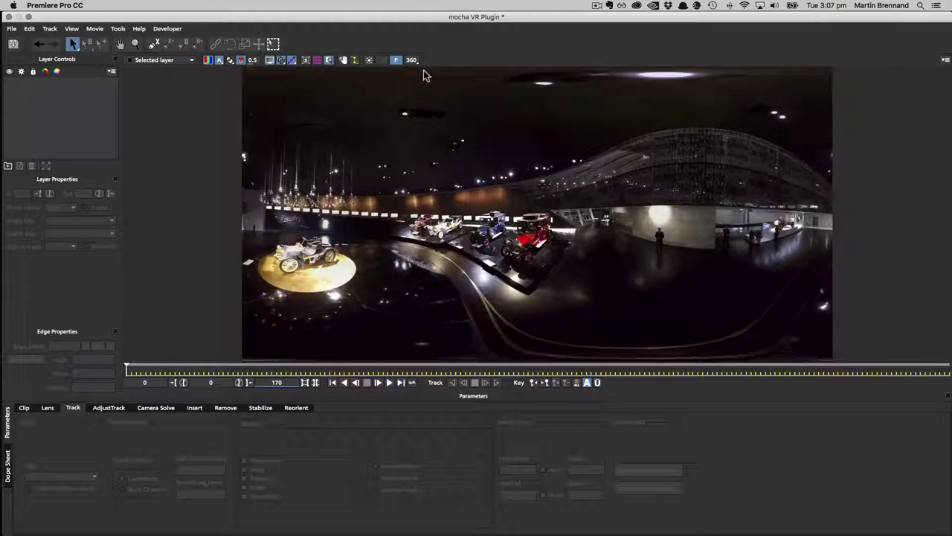
click(412, 60)
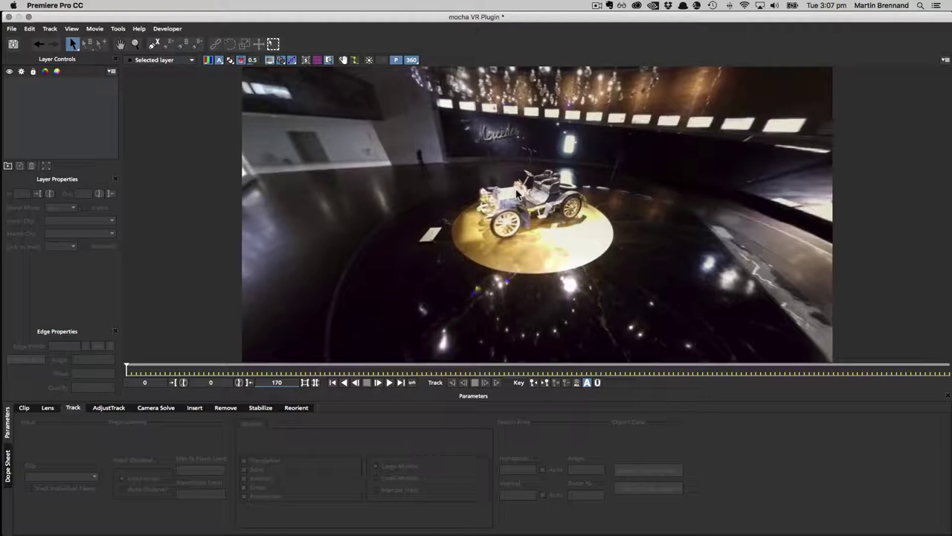
key(x)
drag(522, 170, 484, 100)
Step: Zoom in on the car in the flat equirectangular view and fit the whole frame back in the viewer
click(411, 60)
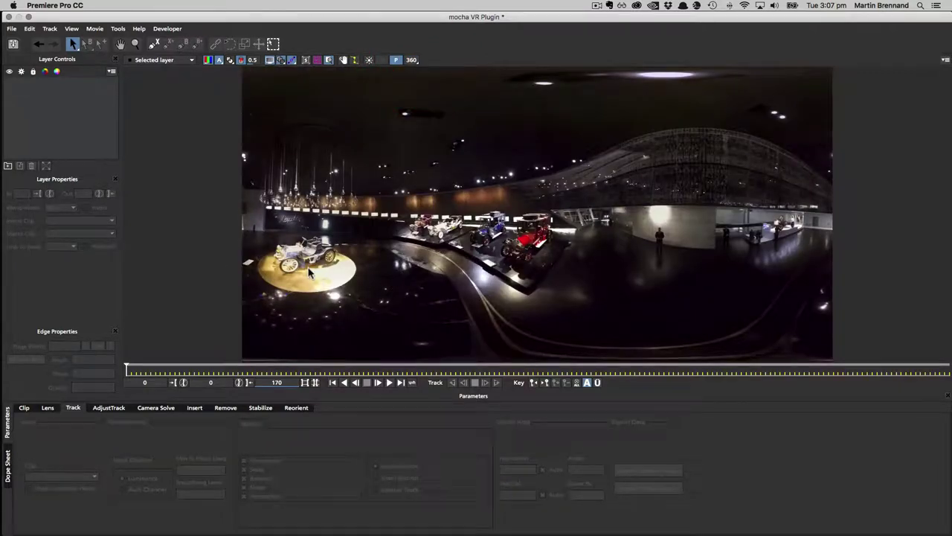
key(z)
drag(279, 271, 303, 162)
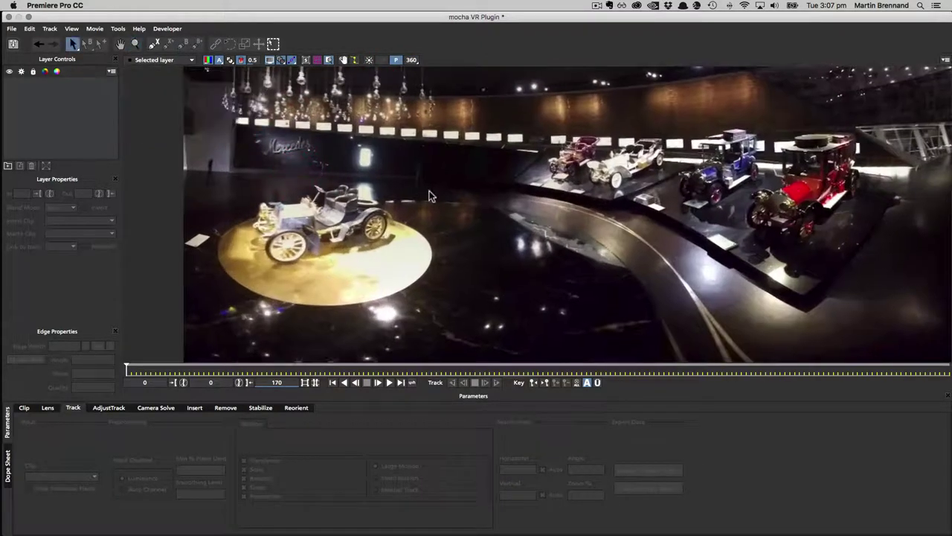
key(asterisk)
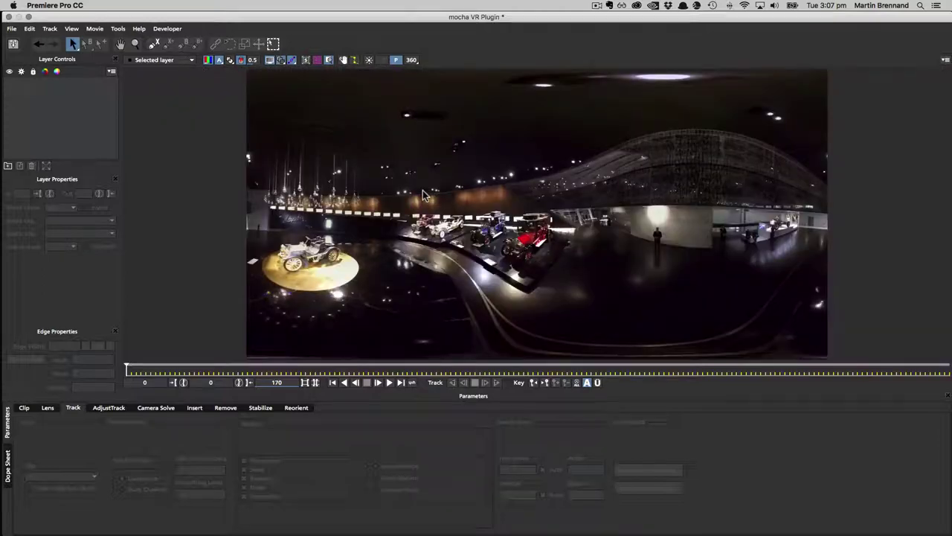
Step: Turn the 360 view back on and scrub the clip forward to frame 152
click(397, 59)
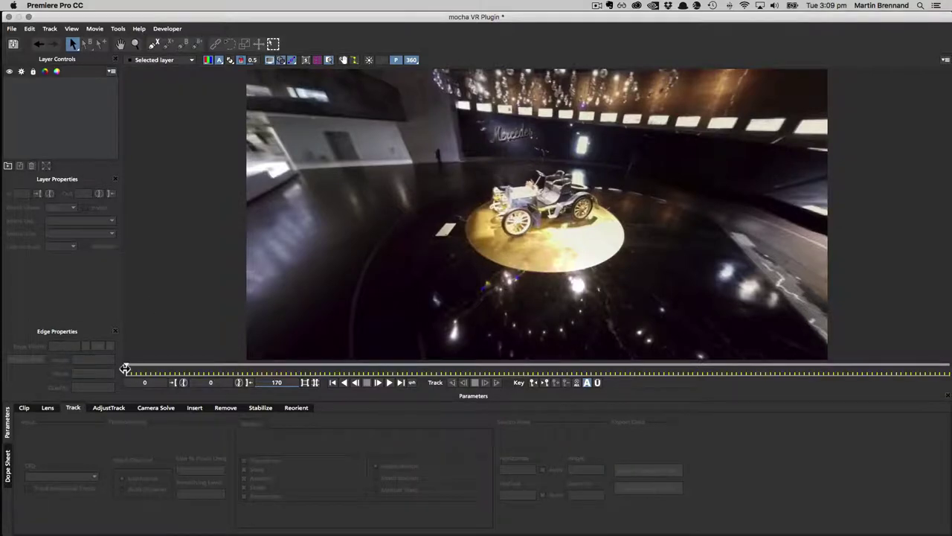
drag(125, 369, 861, 382)
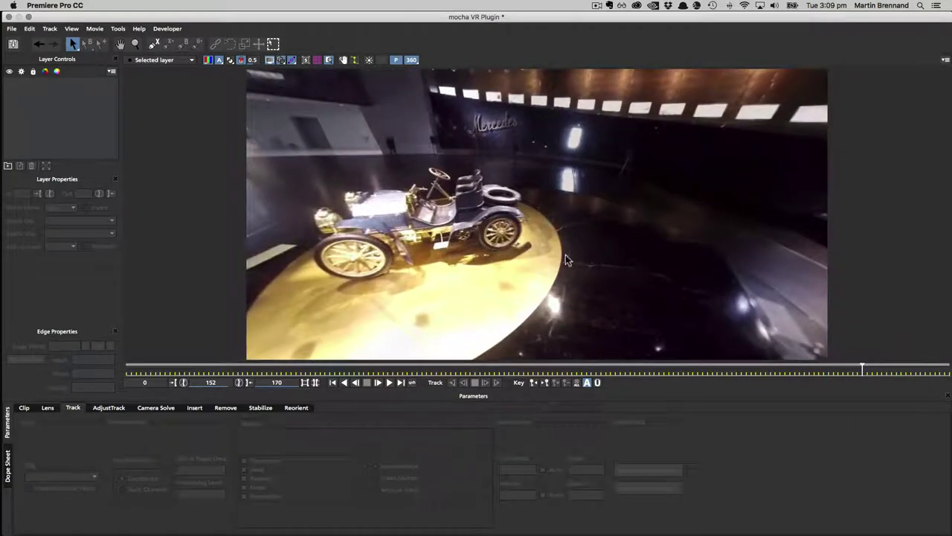
Step: Return to frame 0 and draw a closed X-spline around the car on the golden platform
drag(862, 369, 28, 383)
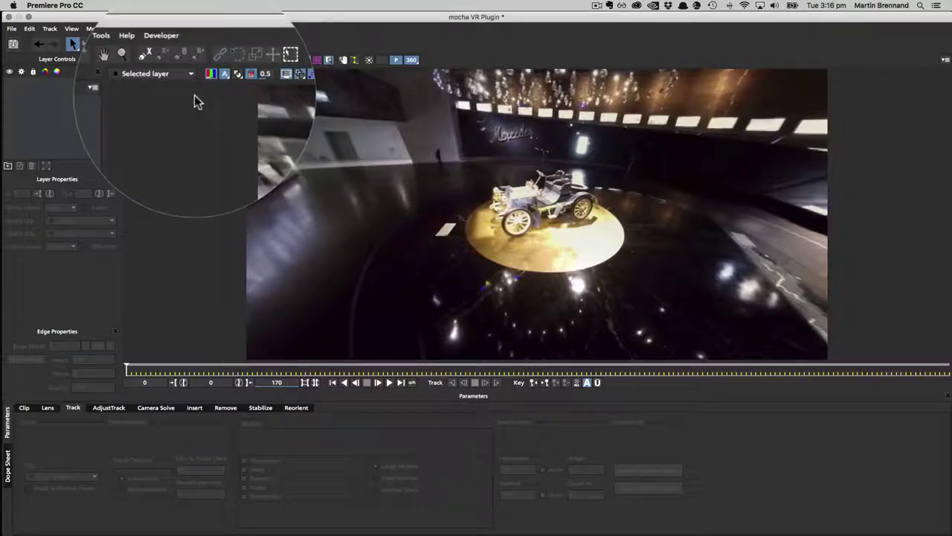
click(153, 43)
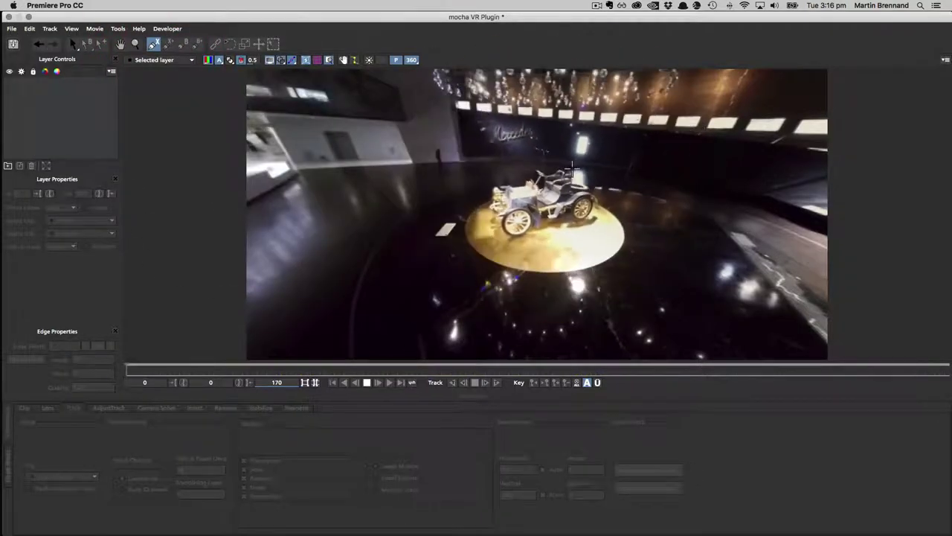
click(589, 160)
click(517, 155)
click(480, 184)
click(497, 249)
click(534, 235)
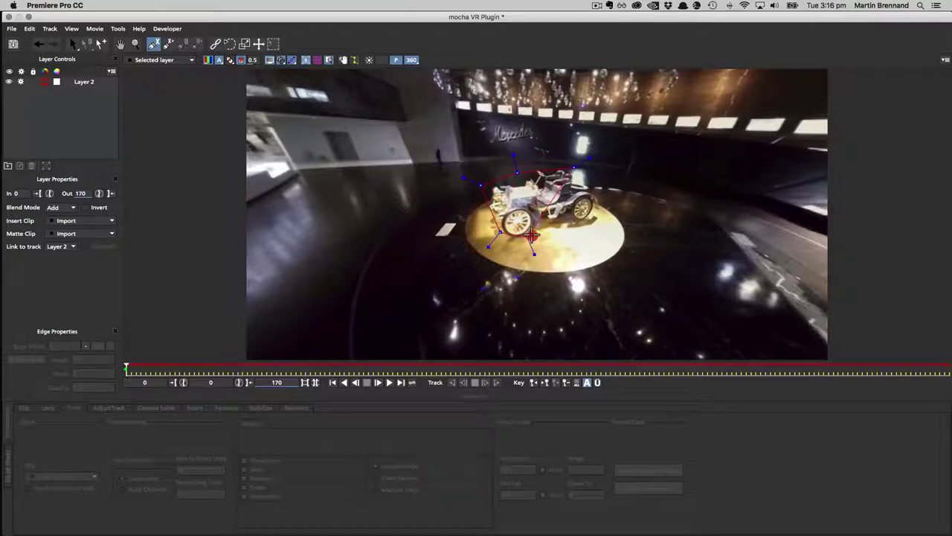
click(566, 222)
click(599, 207)
click(601, 199)
right_click(601, 199)
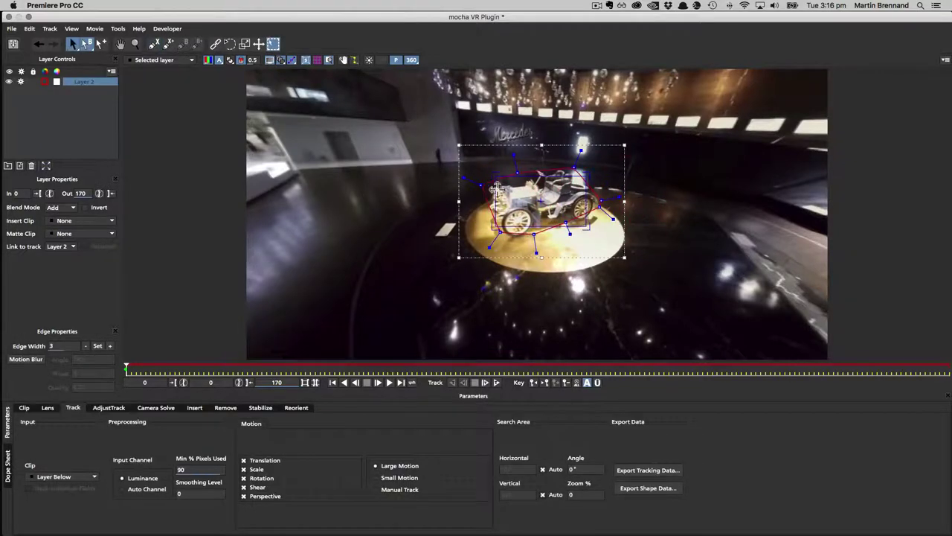
Step: Pull the spline points closer to the car's bonnet, seats and rear wheel, and hide the planar surface and grid
drag(480, 184, 517, 186)
drag(574, 167, 600, 209)
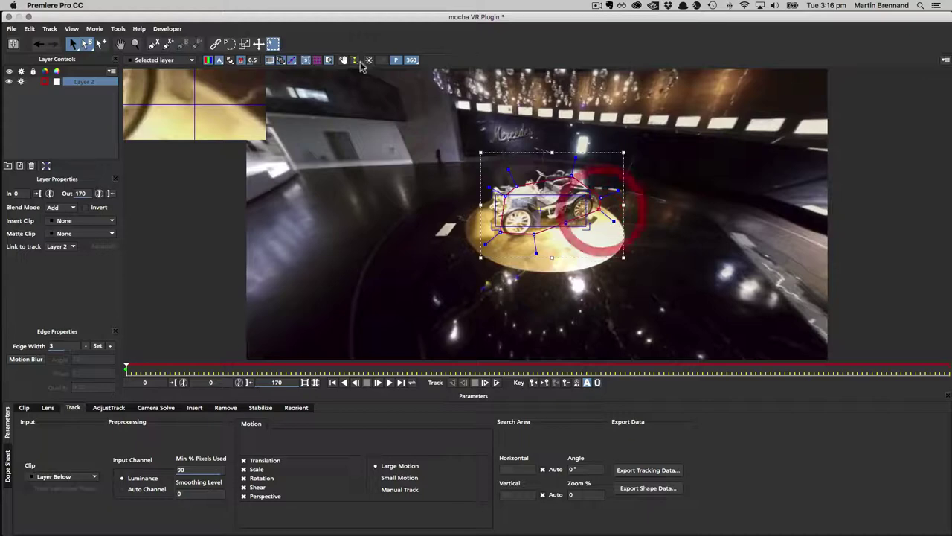
click(305, 61)
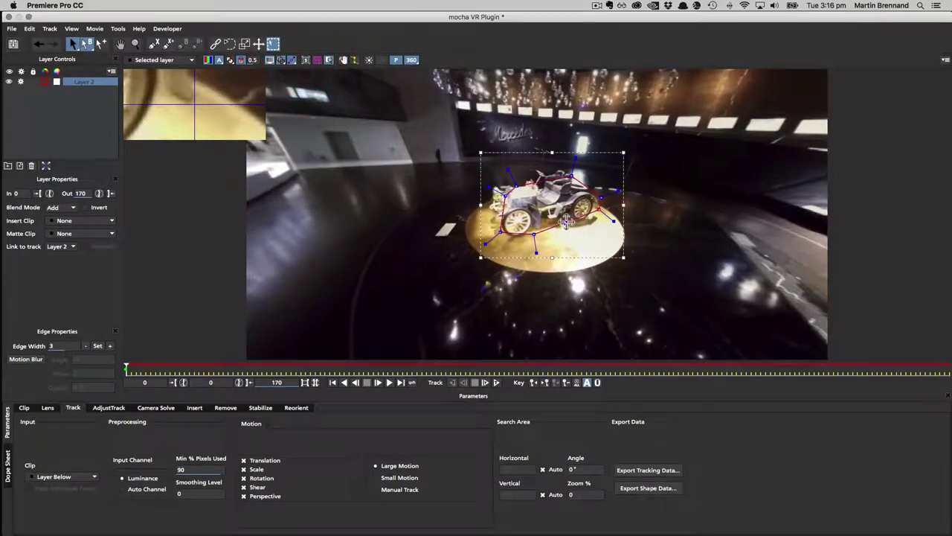
drag(566, 222, 585, 221)
drag(572, 176, 570, 177)
click(307, 60)
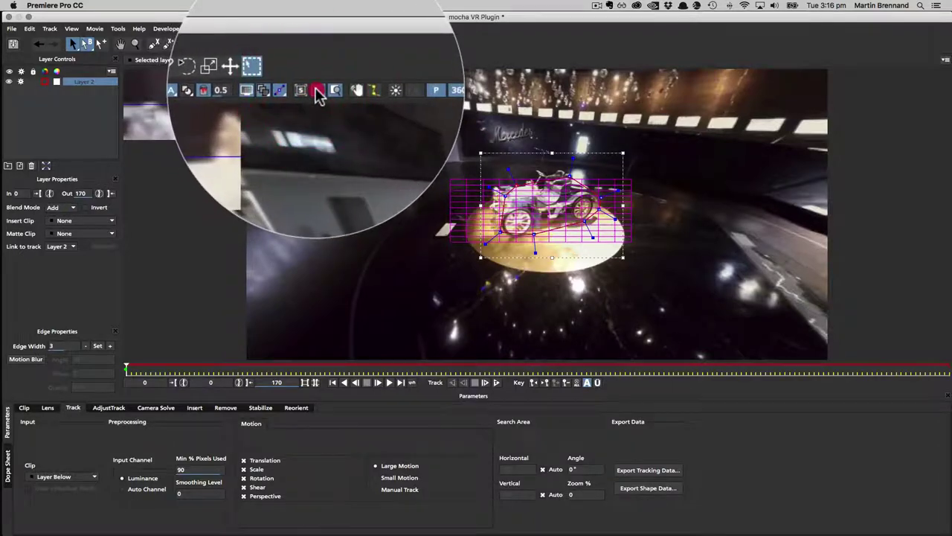
click(305, 60)
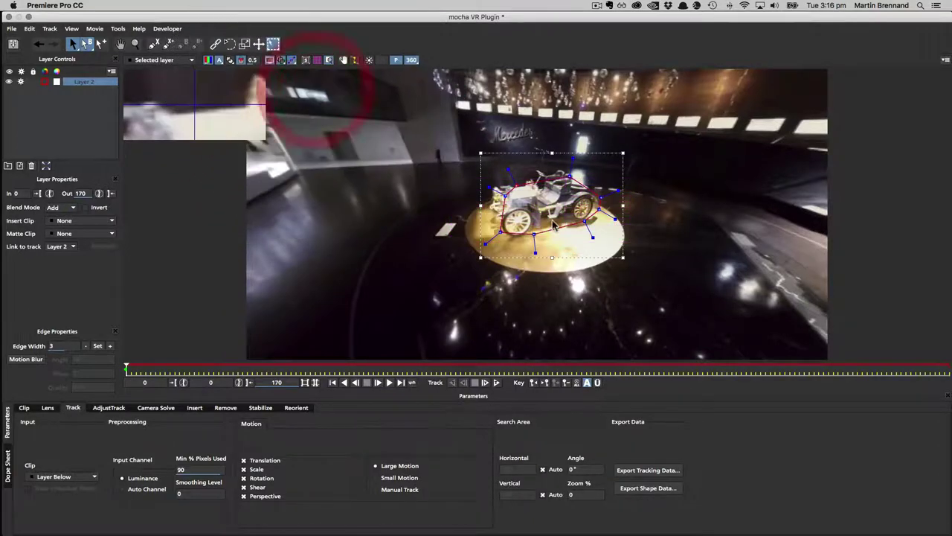
Step: Show the layer matte and refine the spline points below the front wheel and along the bonnet
click(230, 59)
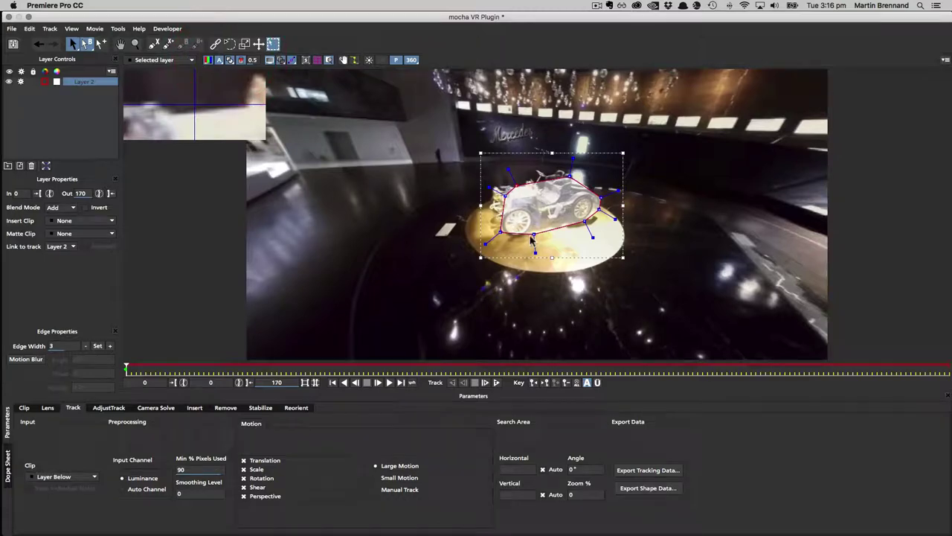
drag(534, 235, 515, 239)
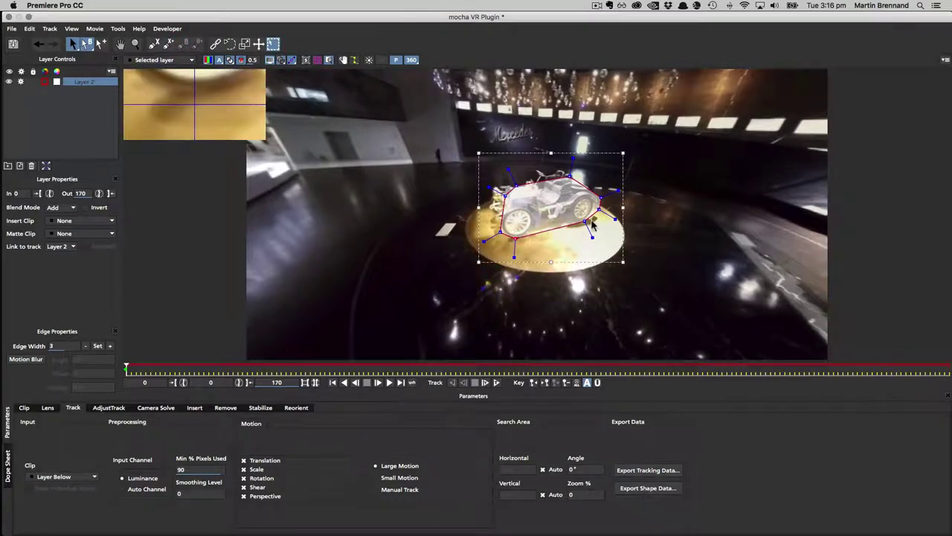
click(517, 183)
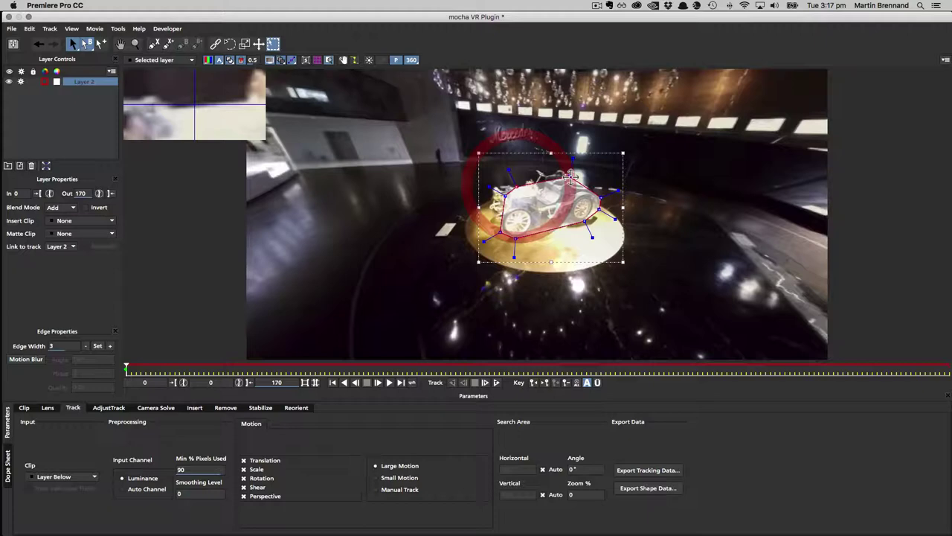
drag(517, 185, 517, 188)
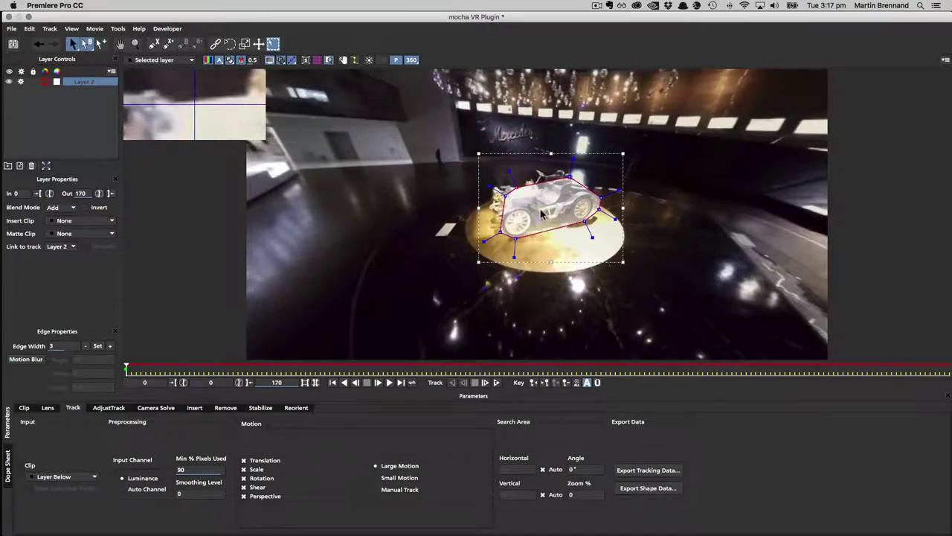
Step: Track the car shape forwards to the last frame and scrub through the clip to check the track
click(496, 383)
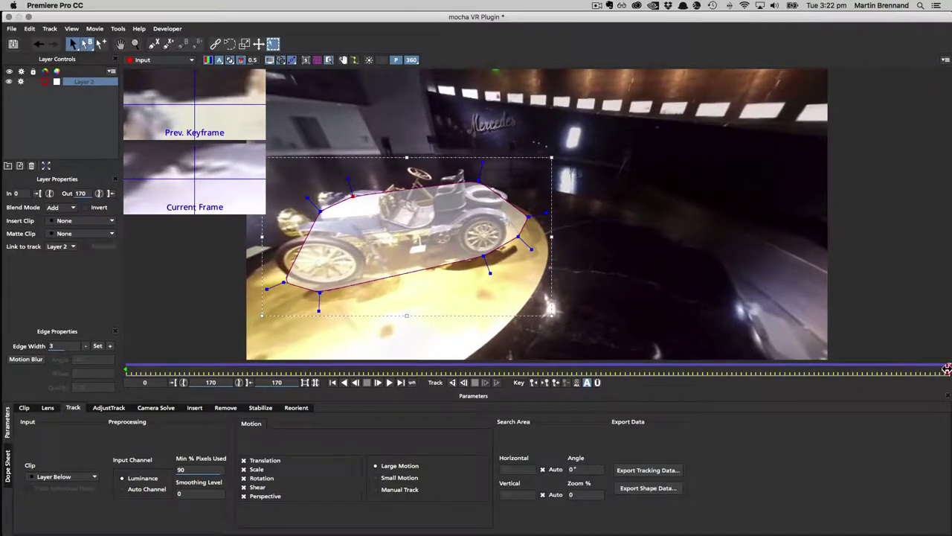
drag(947, 368, 485, 328)
drag(626, 326, 950, 327)
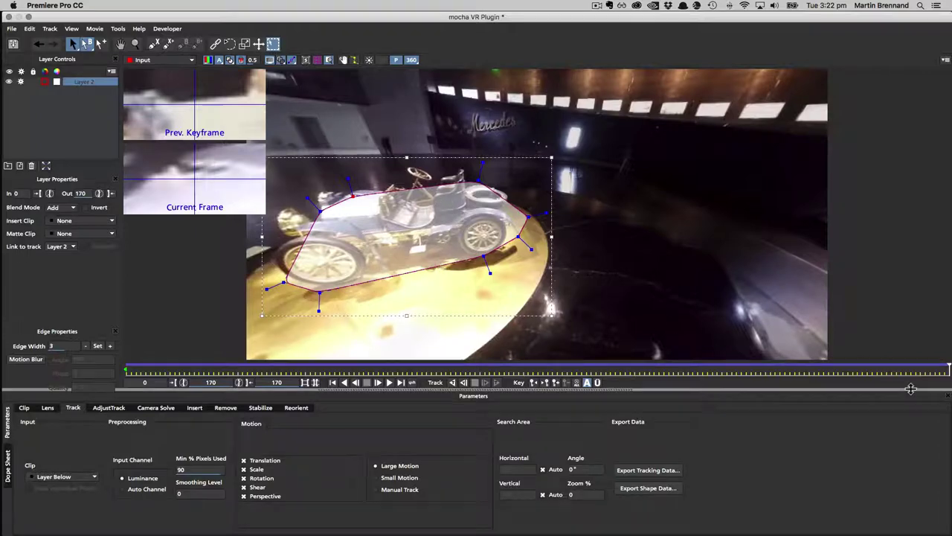
drag(912, 371, 950, 367)
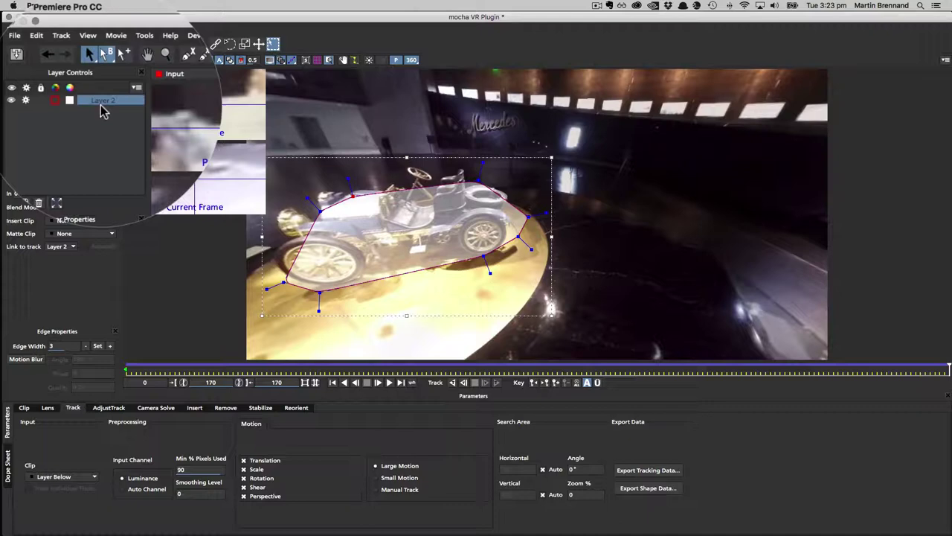
Step: Rename the tracked layer as "car track" and switch off its processing and visibility
double_click(84, 82)
text(car)
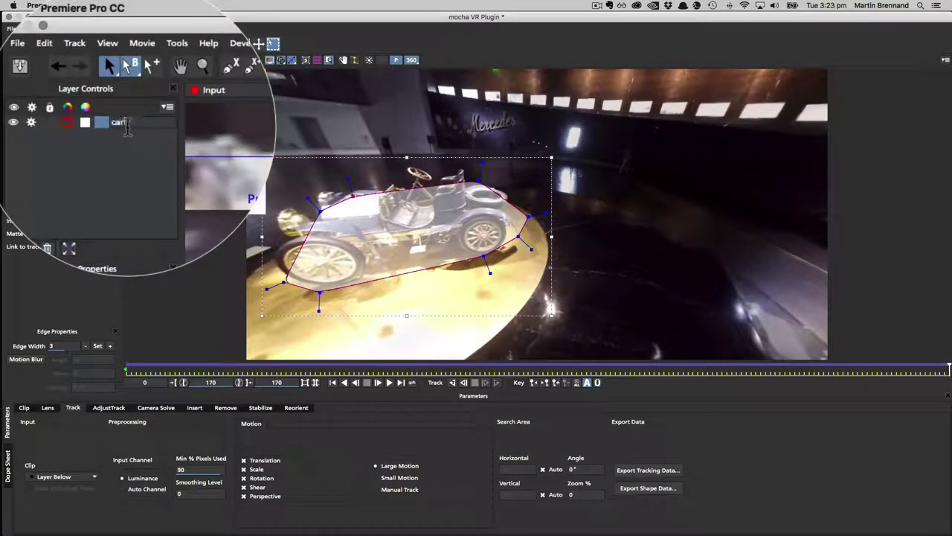
text(car track)
key(Return)
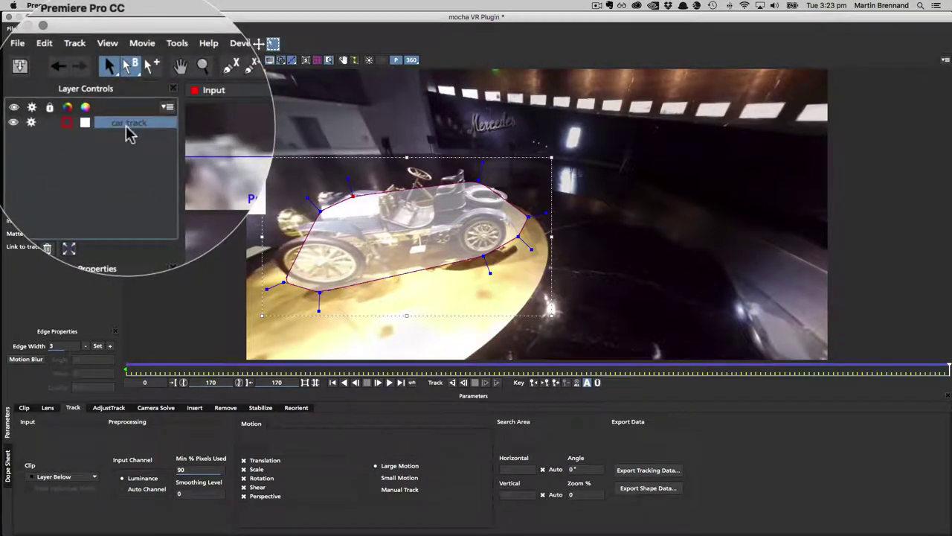
click(33, 122)
click(13, 122)
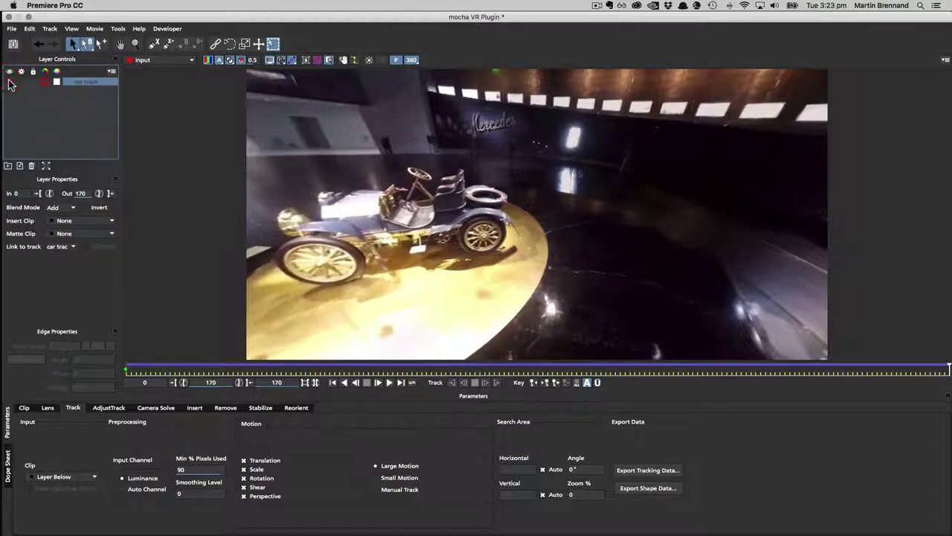
Step: Centre the car in the 360 view at frame 170 and start a new X-spline along its headlamp and front wheel
mouse_move(948, 368)
mouse_down()
mouse_move(406, 360)
mouse_move(950, 366)
mouse_up()
key(x)
drag(414, 223, 474, 292)
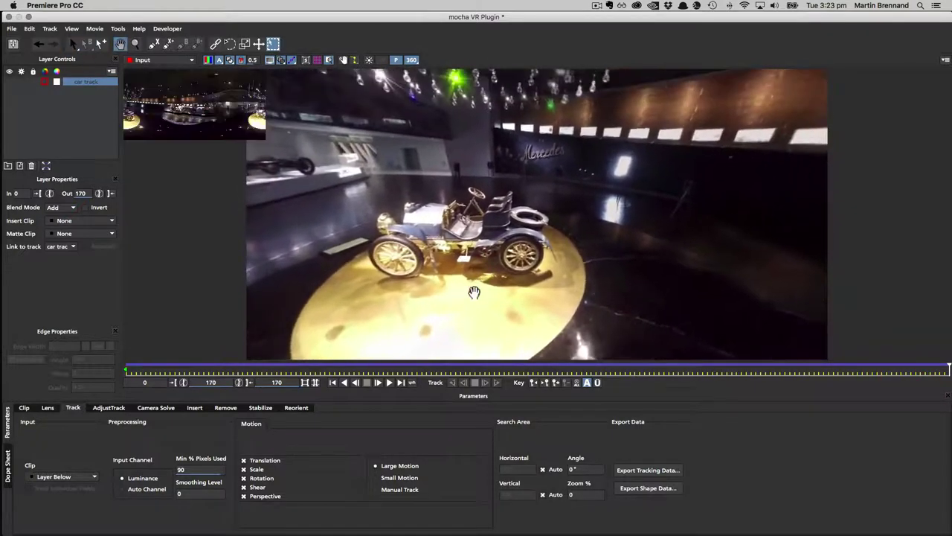
click(154, 45)
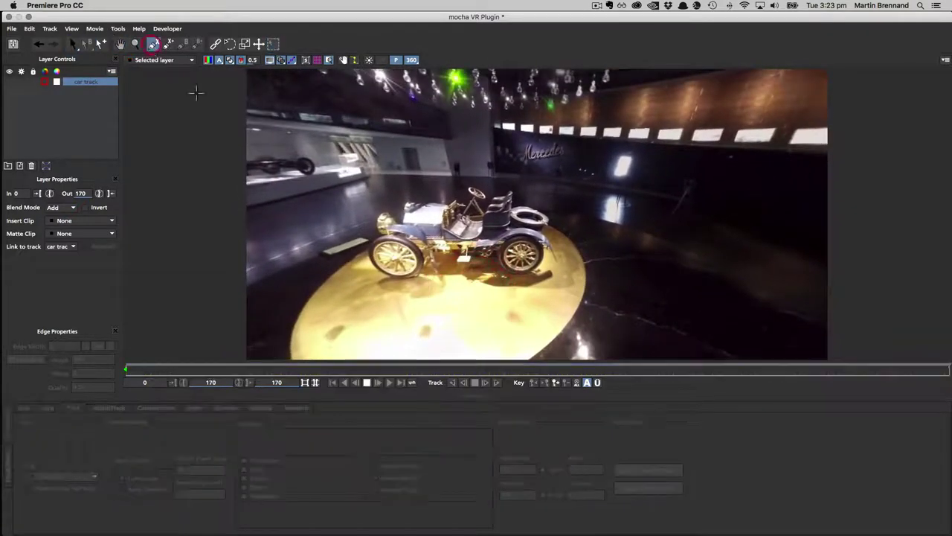
click(385, 210)
click(377, 221)
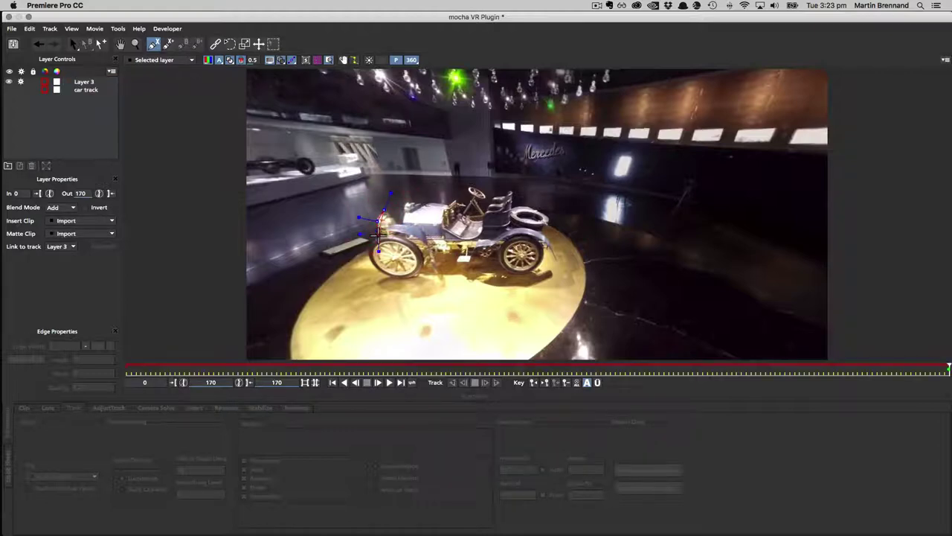
click(378, 231)
click(377, 238)
click(368, 253)
click(373, 269)
click(390, 278)
click(410, 278)
click(417, 276)
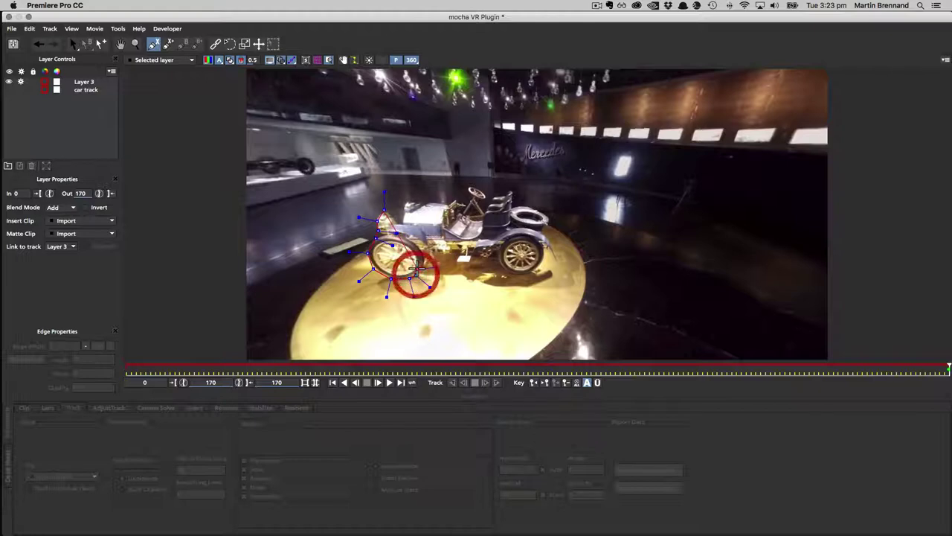
Step: Continue the X-spline along the car's underside and around its rear wheel and fender
click(418, 268)
click(428, 262)
click(434, 266)
click(433, 260)
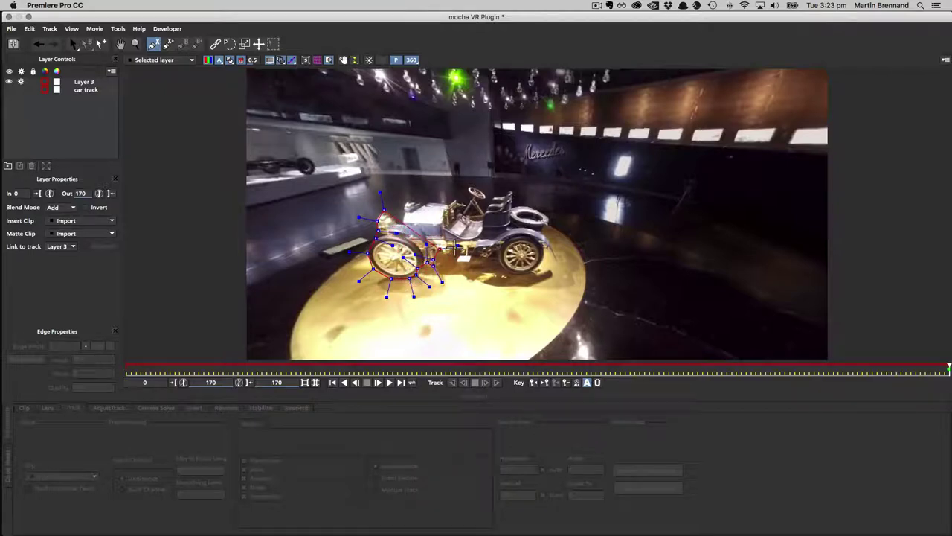
click(440, 249)
click(458, 249)
click(456, 258)
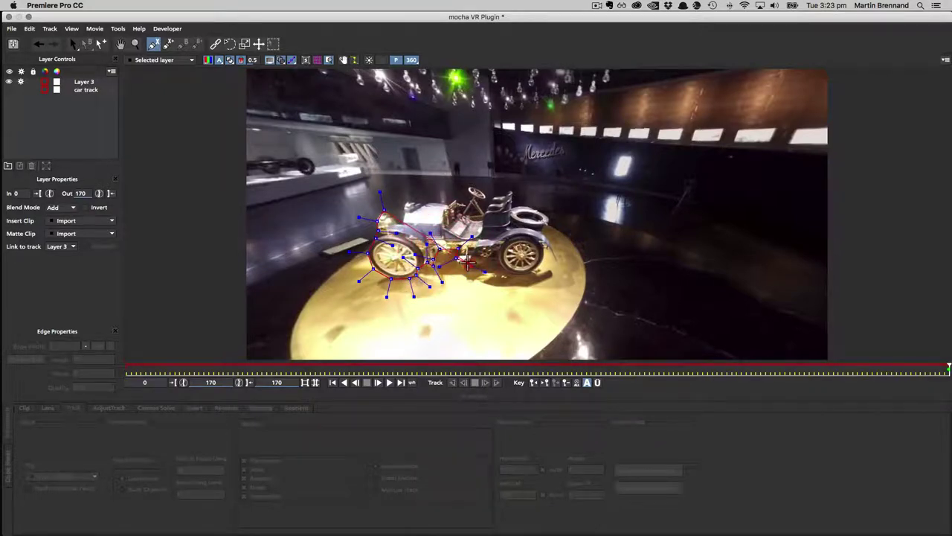
click(460, 260)
click(469, 260)
click(480, 251)
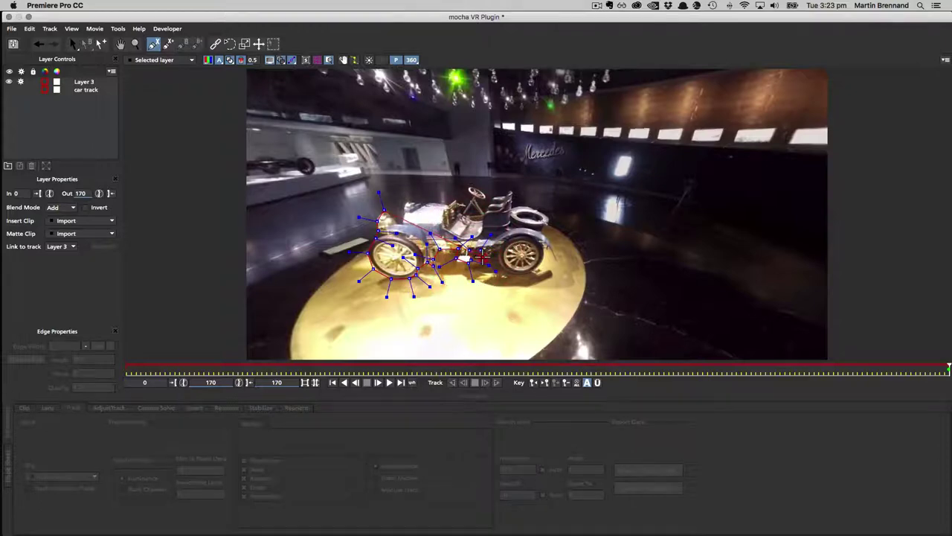
click(495, 255)
click(498, 251)
click(502, 266)
click(519, 275)
click(550, 250)
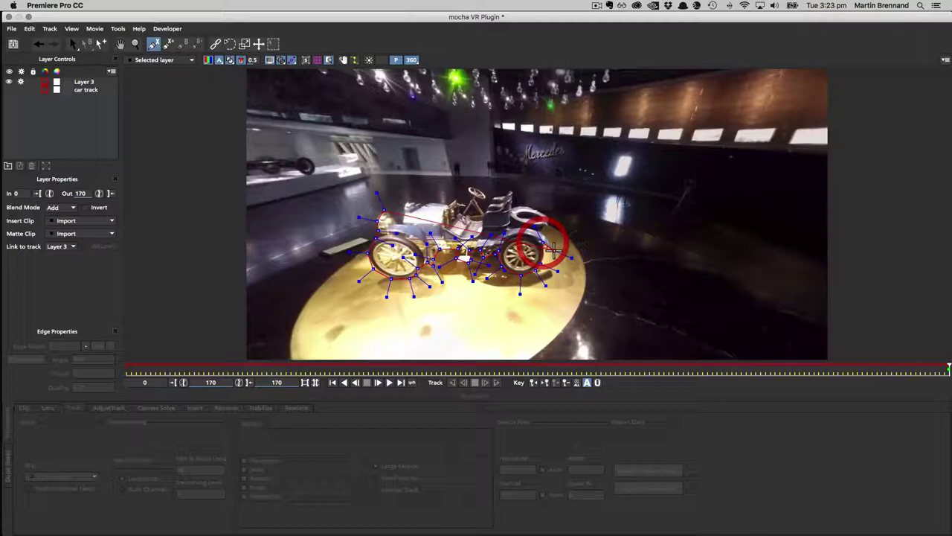
click(555, 258)
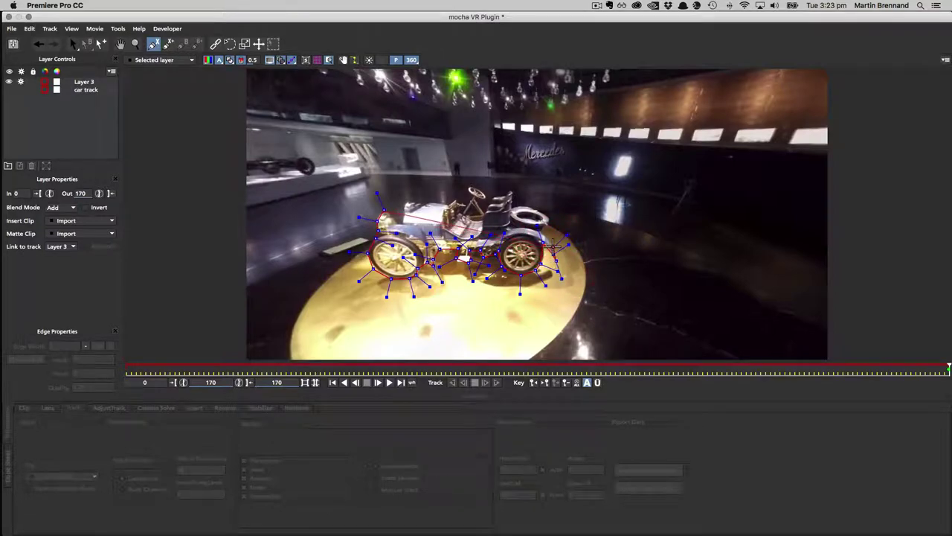
click(553, 247)
Step: Carry the X-spline over the spare tyre, seats and bonnet back to the headlamp and close the shape
click(544, 231)
click(544, 232)
click(549, 224)
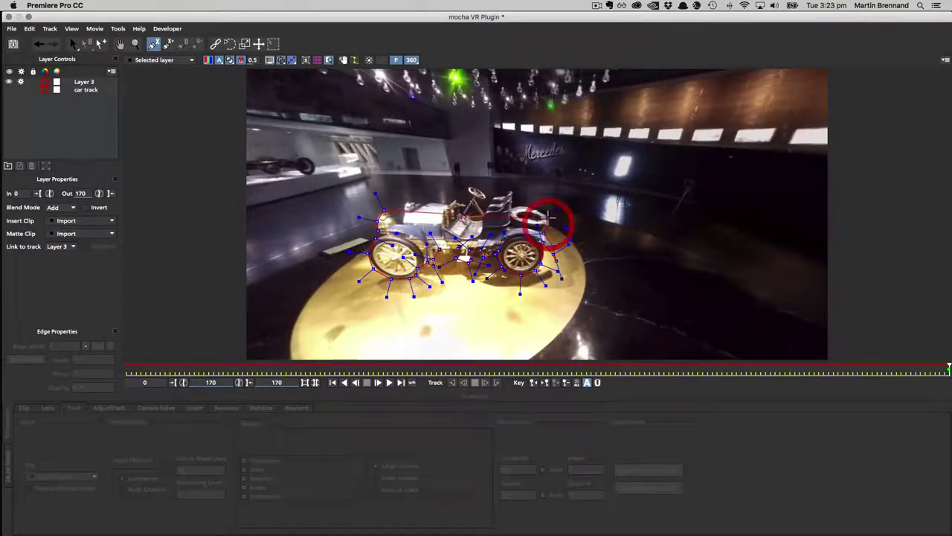
click(549, 217)
click(527, 202)
click(523, 177)
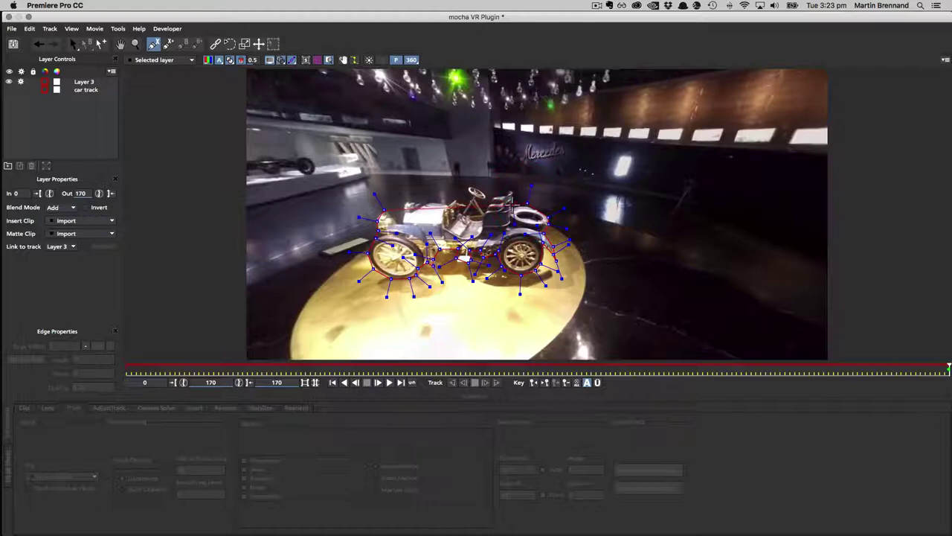
click(516, 191)
click(513, 182)
click(501, 195)
click(491, 199)
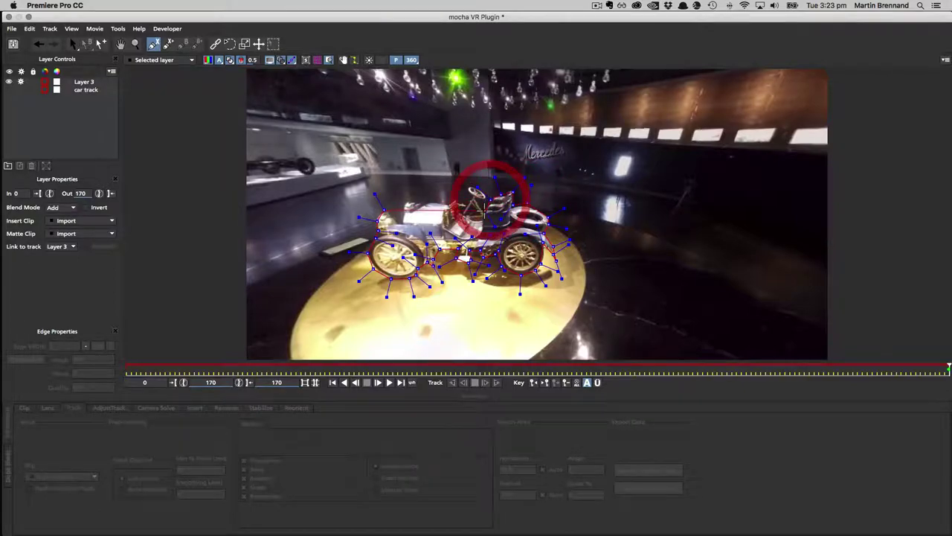
click(485, 211)
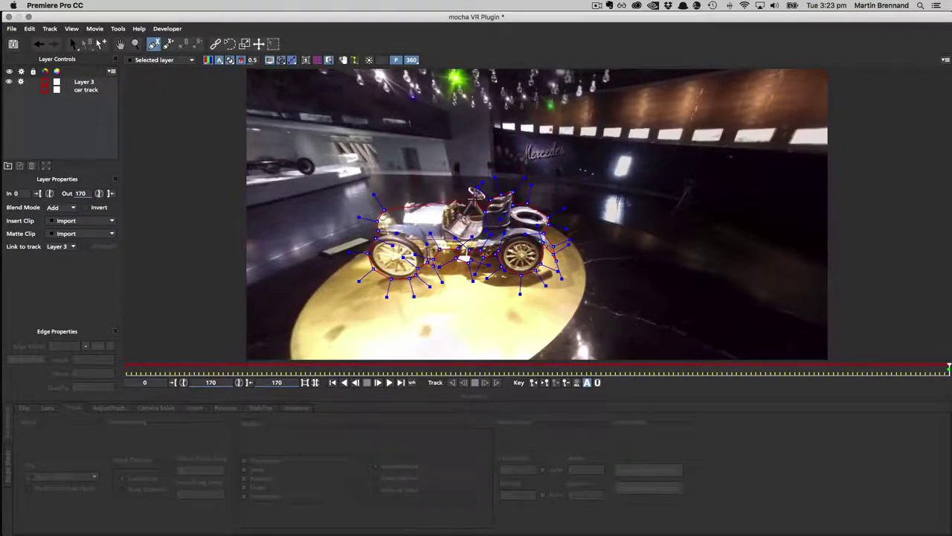
click(442, 203)
click(429, 203)
click(419, 205)
click(399, 225)
click(401, 215)
right_click(400, 218)
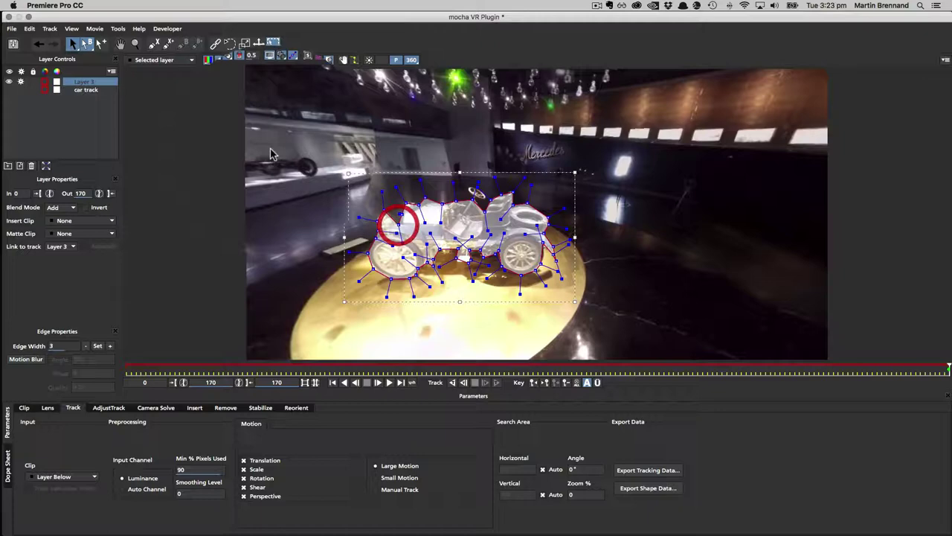
Step: Select all points of the new car outline and shorten their handles together to smooth the curves
click(232, 92)
click(232, 92)
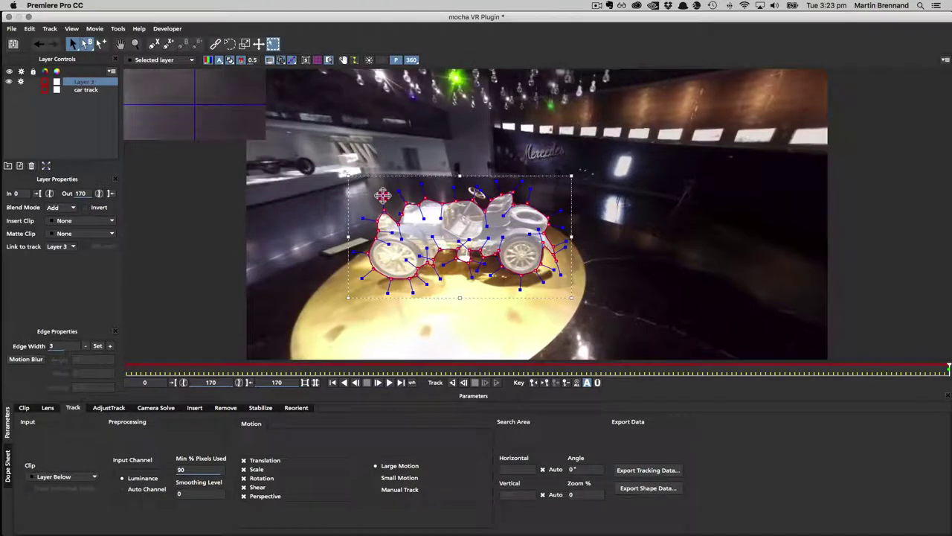
click(382, 198)
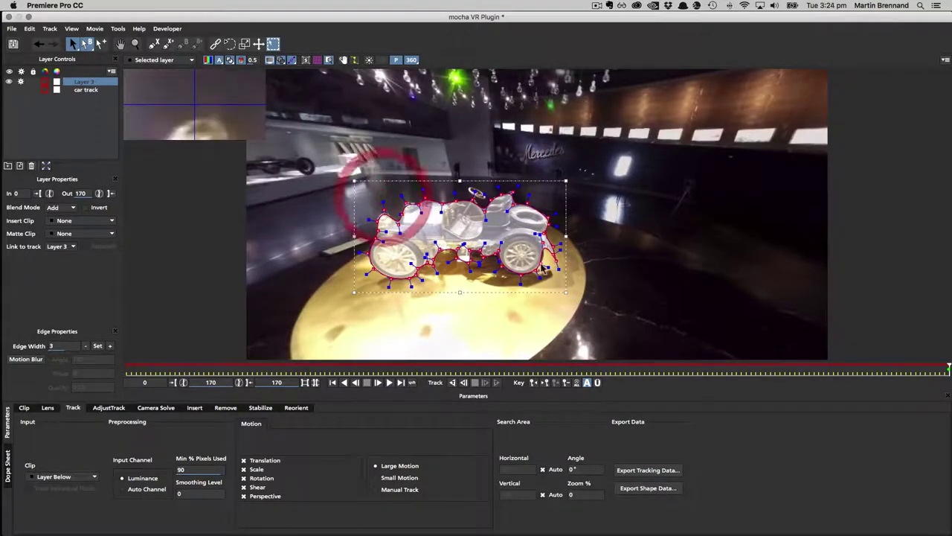
click(519, 232)
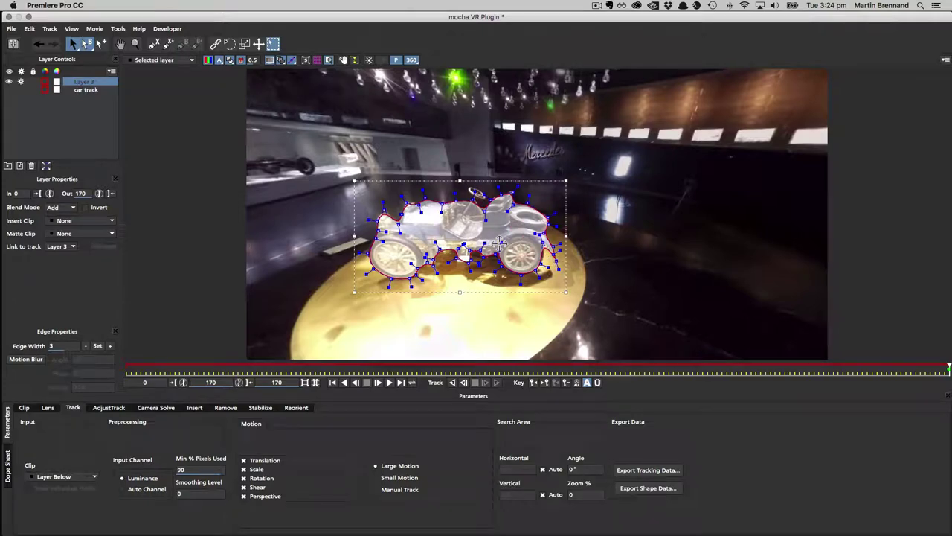
Step: Move the outline points and handles beneath the car around the running board to fit its underside at frame 170
click(458, 243)
click(462, 259)
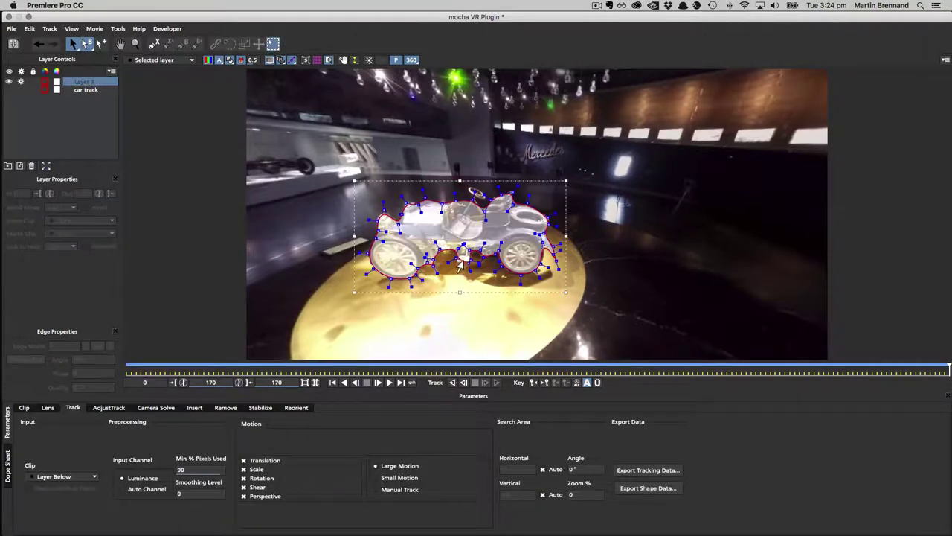
mouse_move(450, 260)
mouse_down()
mouse_move(442, 281)
mouse_move(456, 263)
mouse_up()
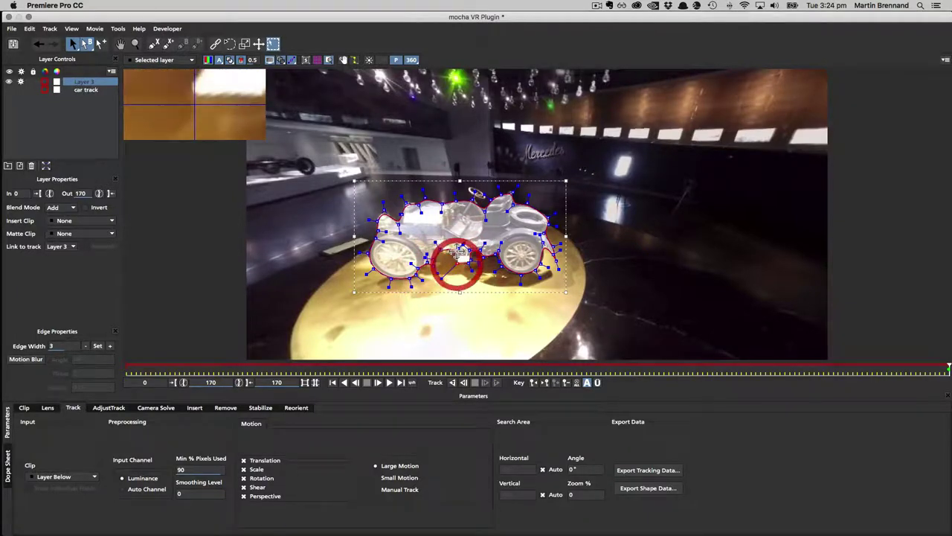
click(450, 249)
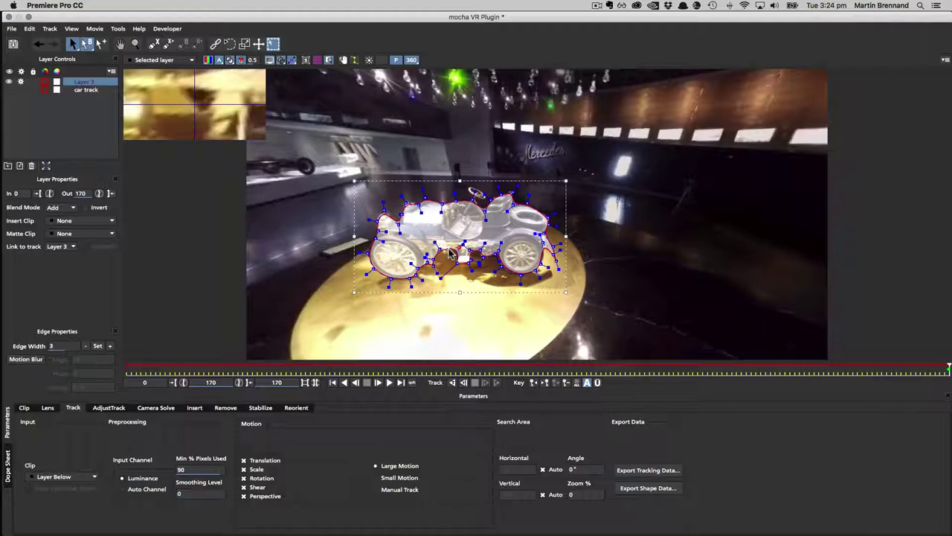
click(455, 250)
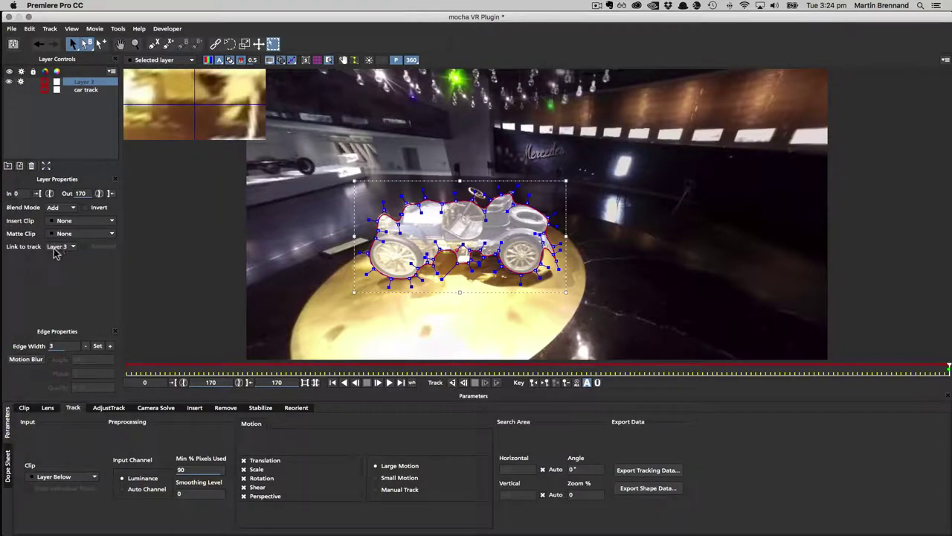
Step: Link the new outline layer to the car track layer's track and rename it "car mask"
click(91, 247)
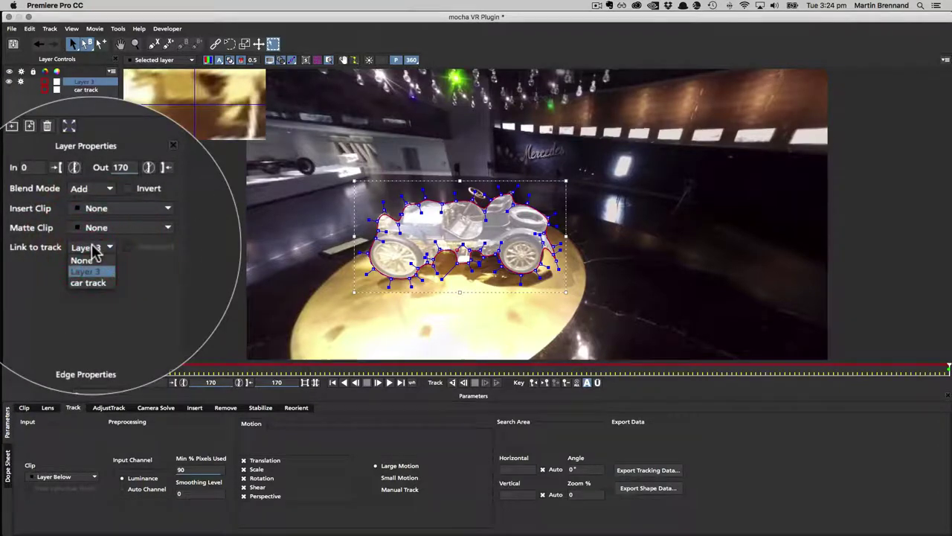
click(95, 269)
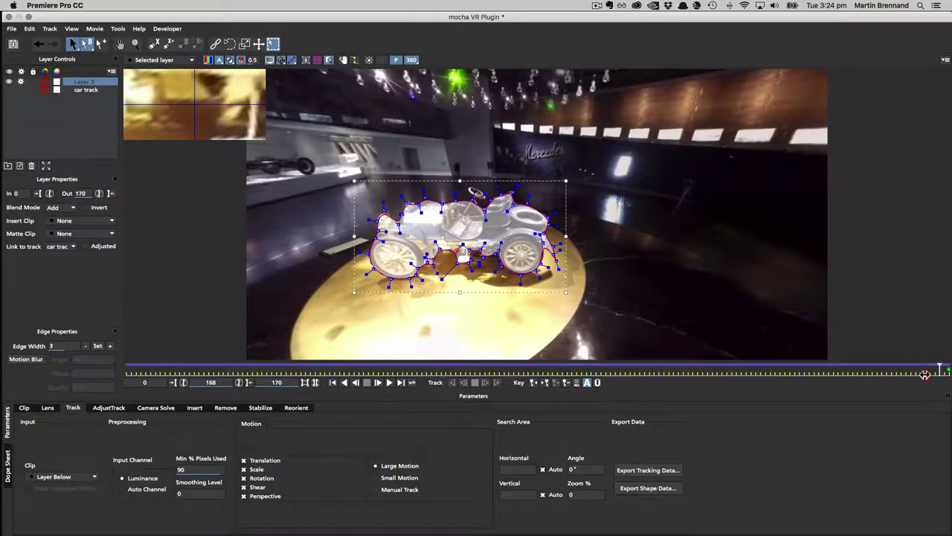
drag(924, 375, 951, 375)
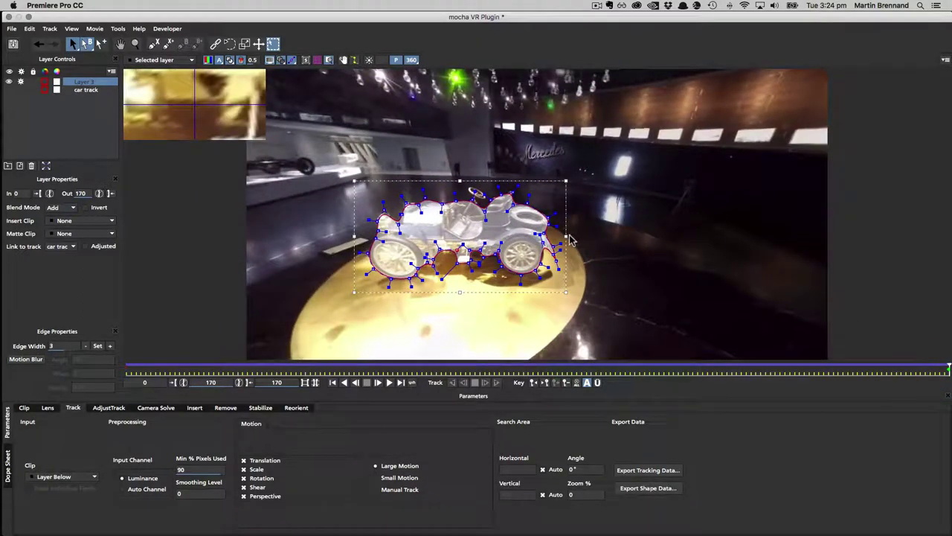
double_click(86, 82)
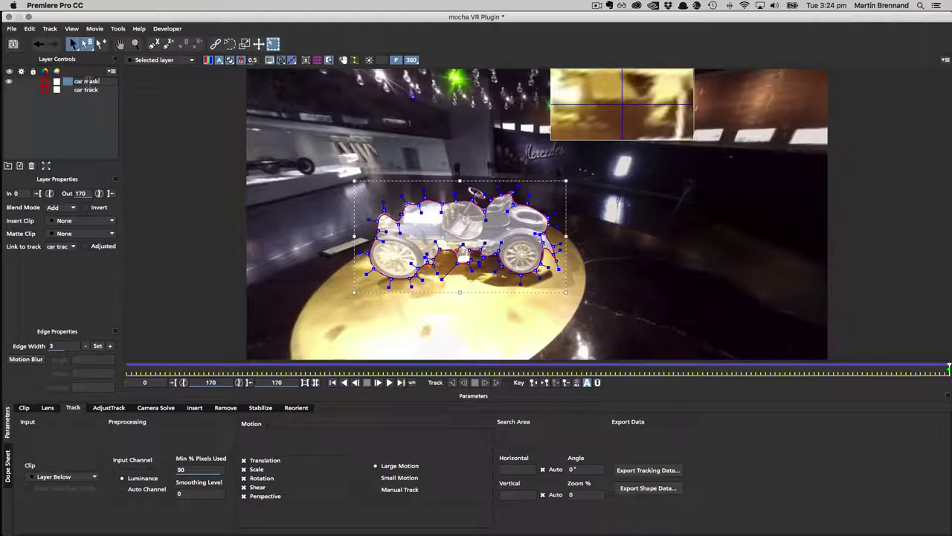
double_click(88, 82)
key(Return)
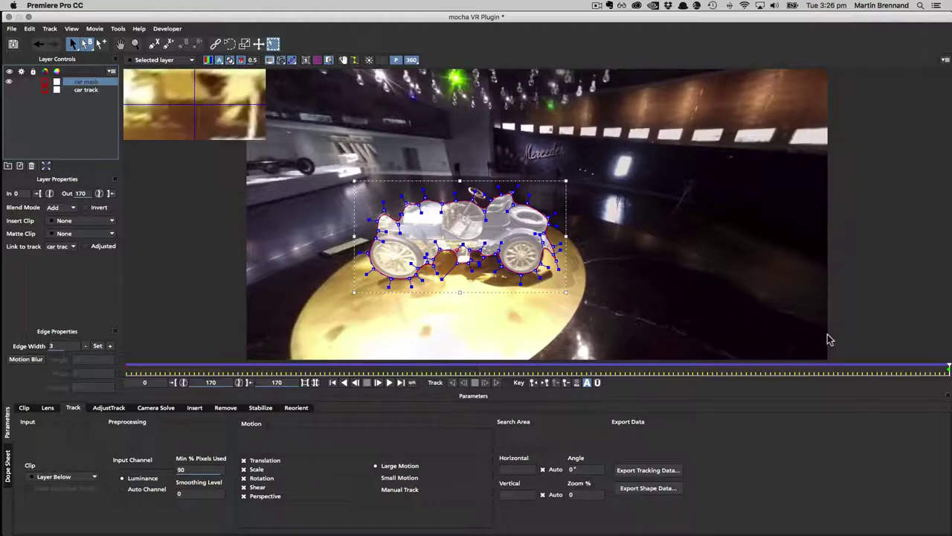
Step: Go to frame 0 and show only the cut-out of the car mask, enlarged, without colourised mattes
drag(947, 369, 128, 368)
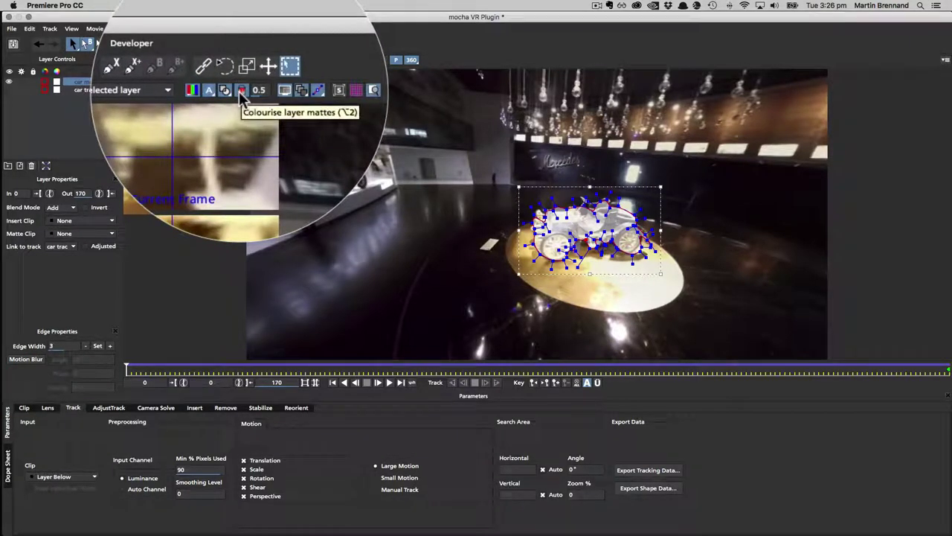
click(239, 60)
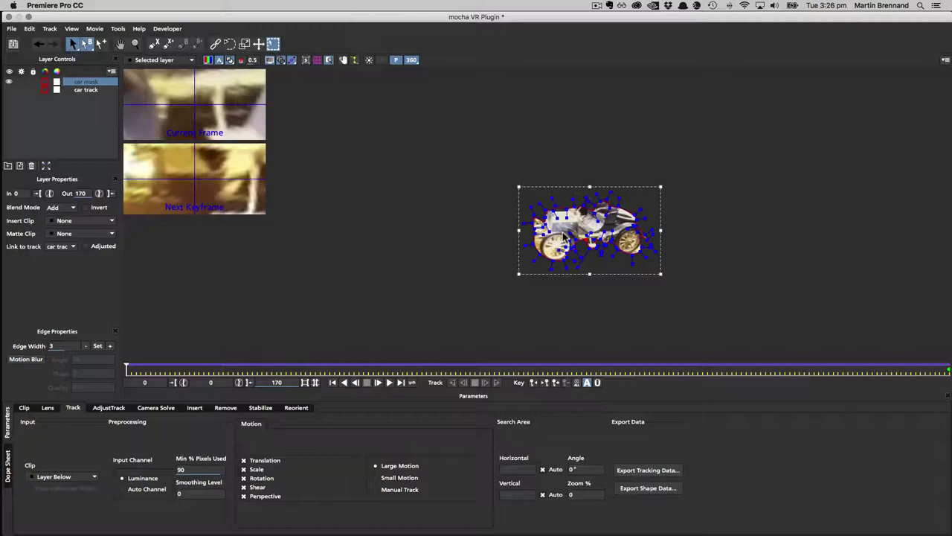
key(z)
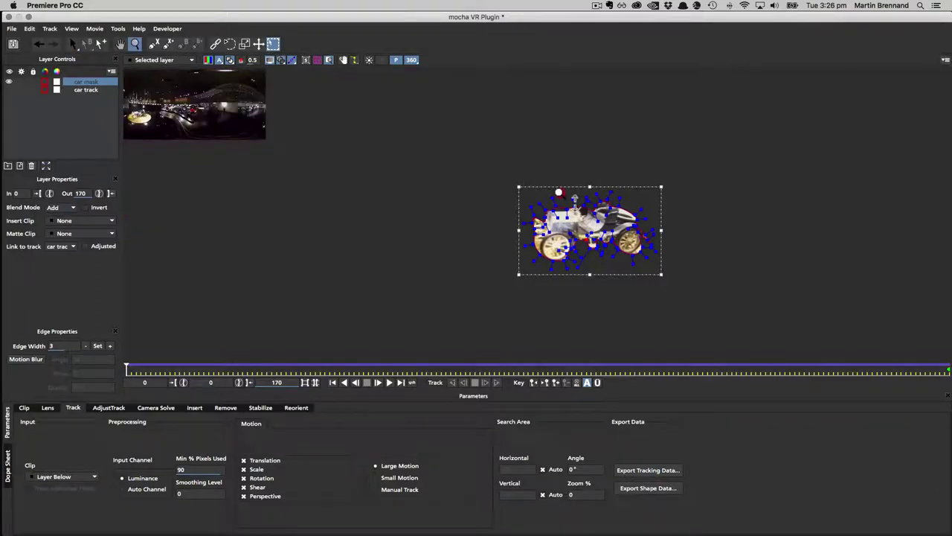
click(558, 194)
drag(575, 202, 523, 209)
key(x)
key(q)
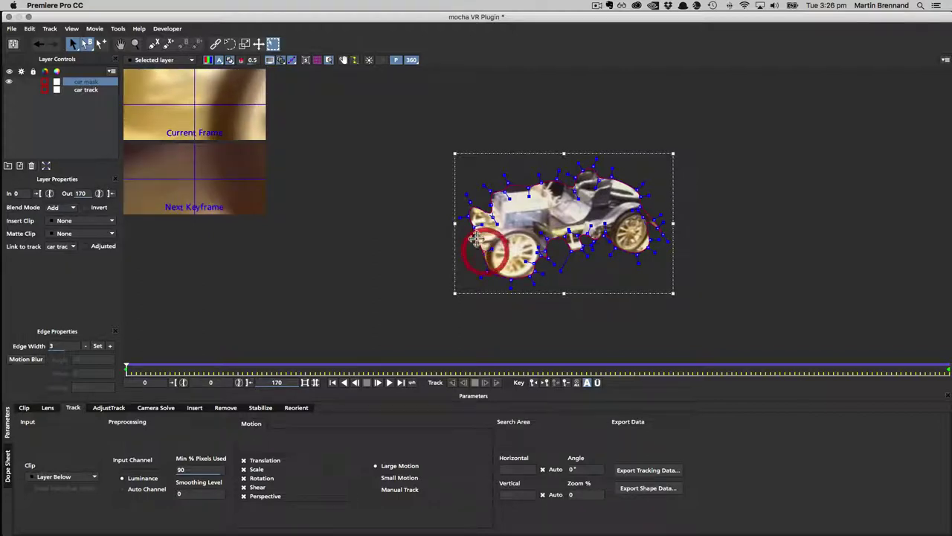
Step: Adjust the mask points at frame 0 around the headlamp, bonnet, rear wheel and rear fender
drag(471, 202, 473, 204)
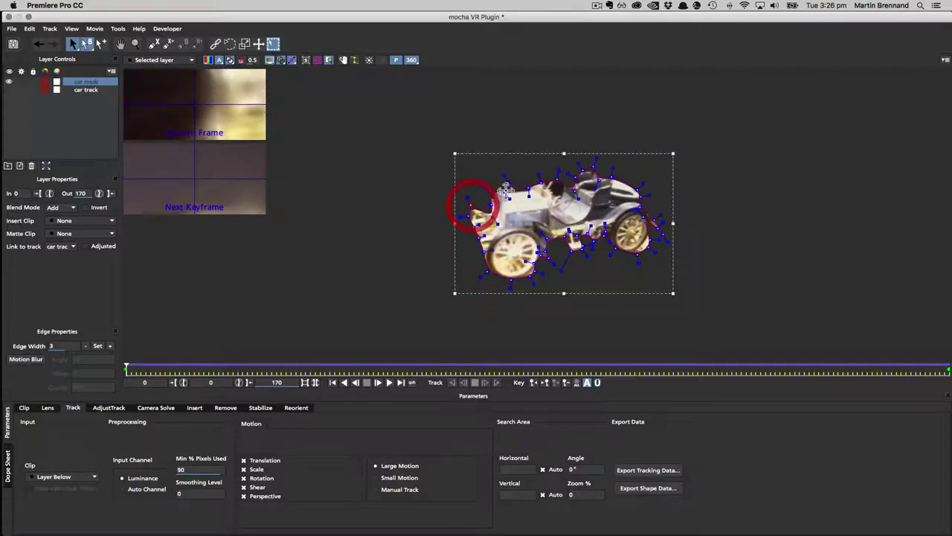
click(509, 183)
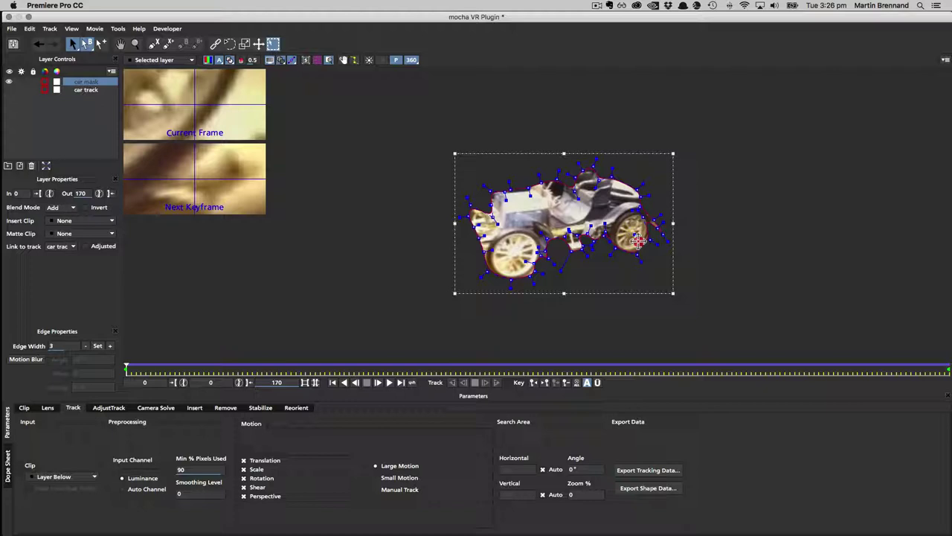
click(629, 238)
click(614, 251)
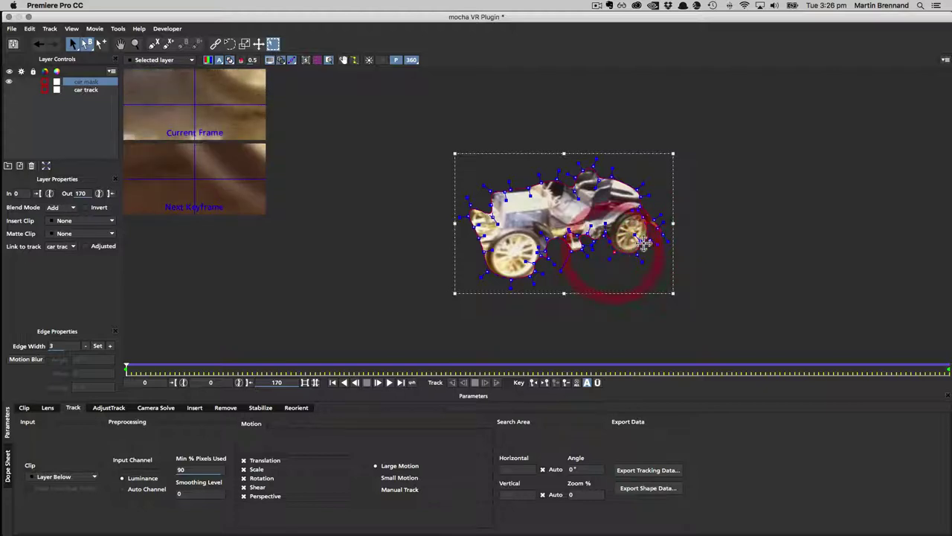
click(638, 241)
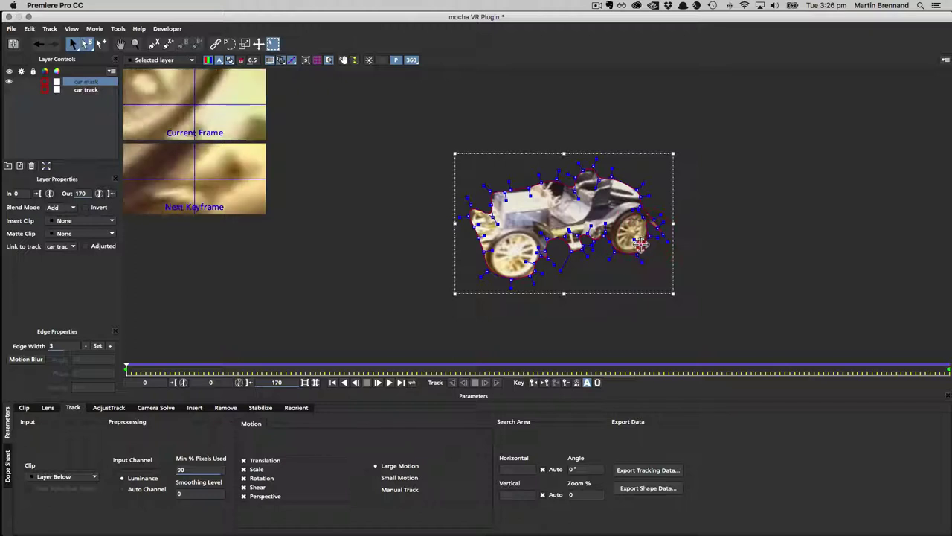
click(634, 252)
drag(655, 220, 662, 199)
click(663, 199)
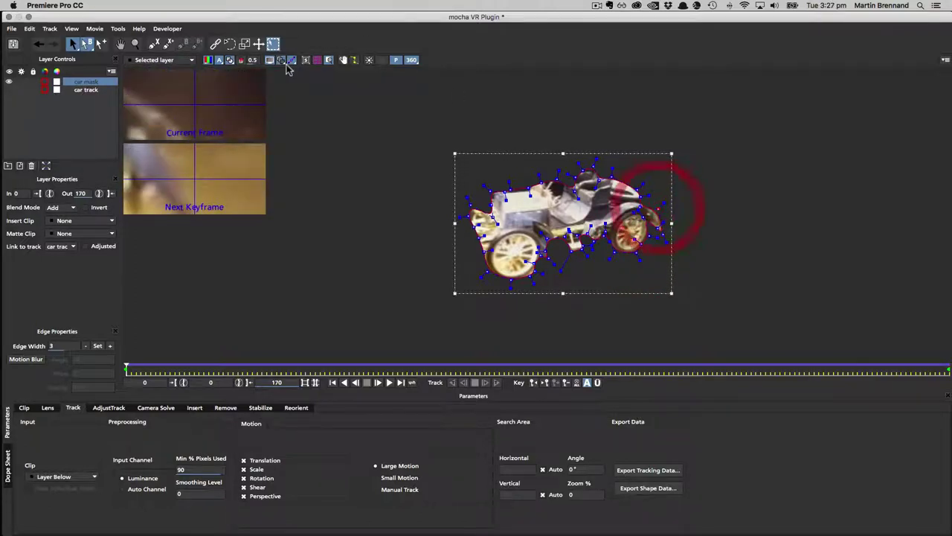
Step: Show the full image around the mask again and refit its points at the rear fender and the headlamp
click(236, 61)
click(230, 61)
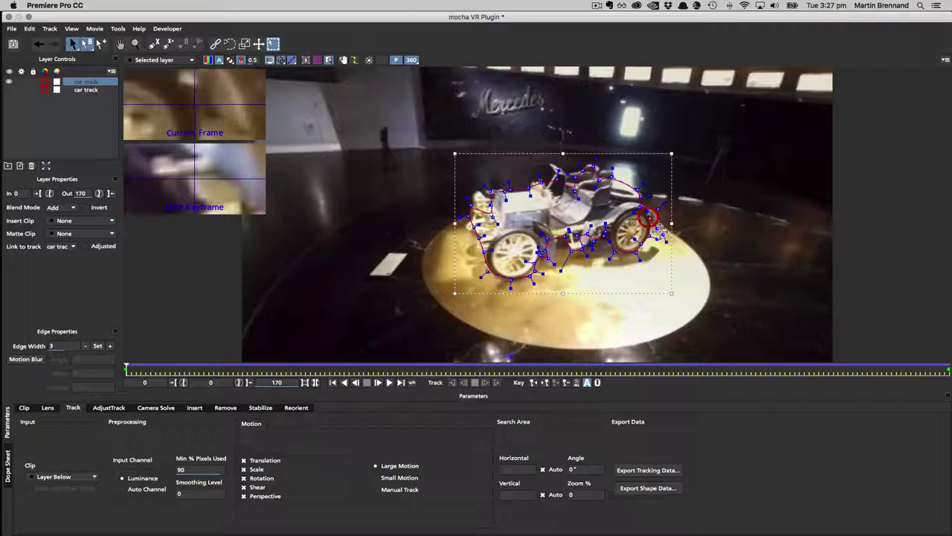
drag(657, 228, 653, 233)
drag(639, 186, 637, 189)
drag(474, 227, 467, 229)
drag(471, 216, 469, 218)
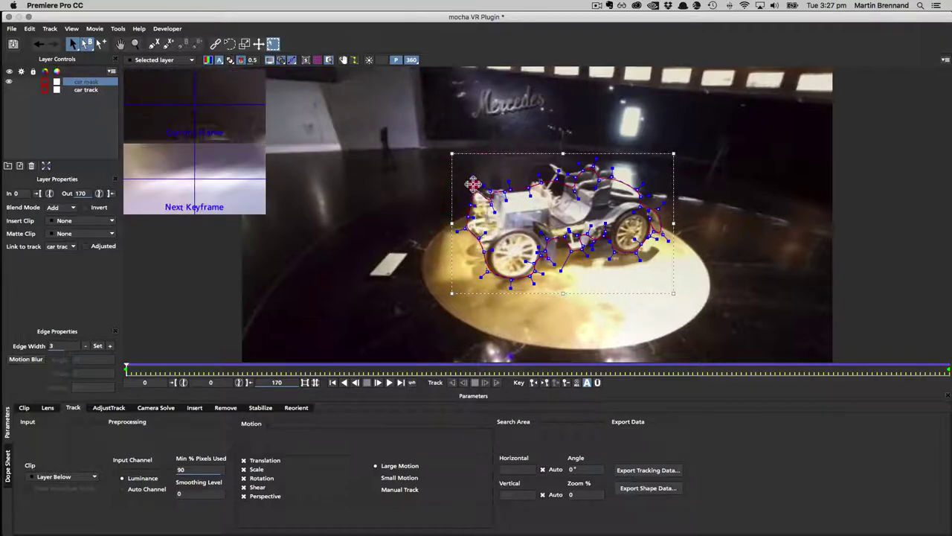
click(473, 183)
Step: Reshape the mask at frame 0 along the underside between the front wheel and the running board
click(549, 251)
drag(548, 252, 561, 286)
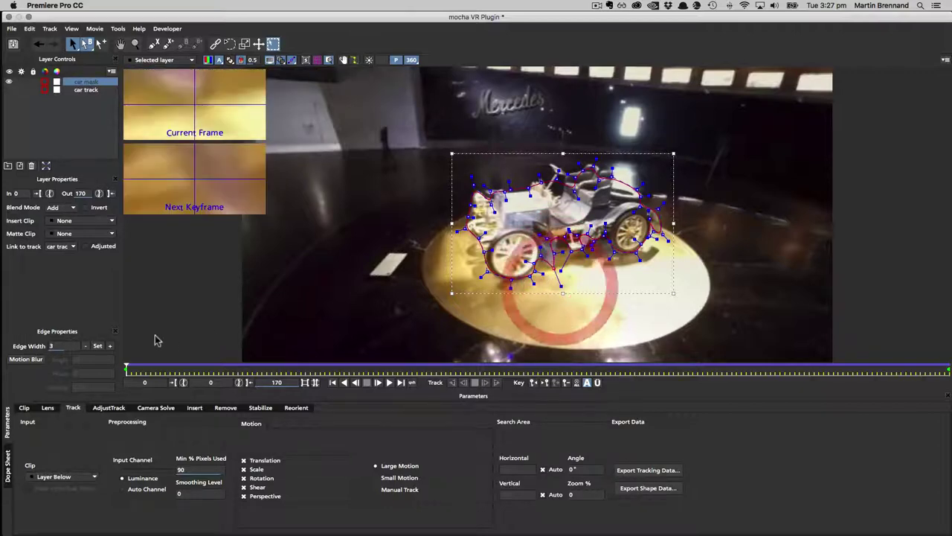
click(557, 253)
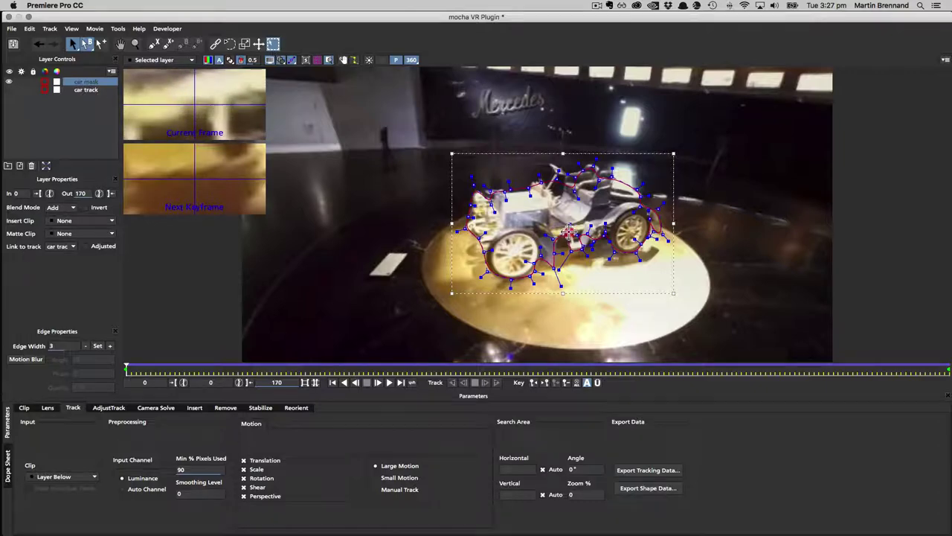
drag(569, 233, 578, 214)
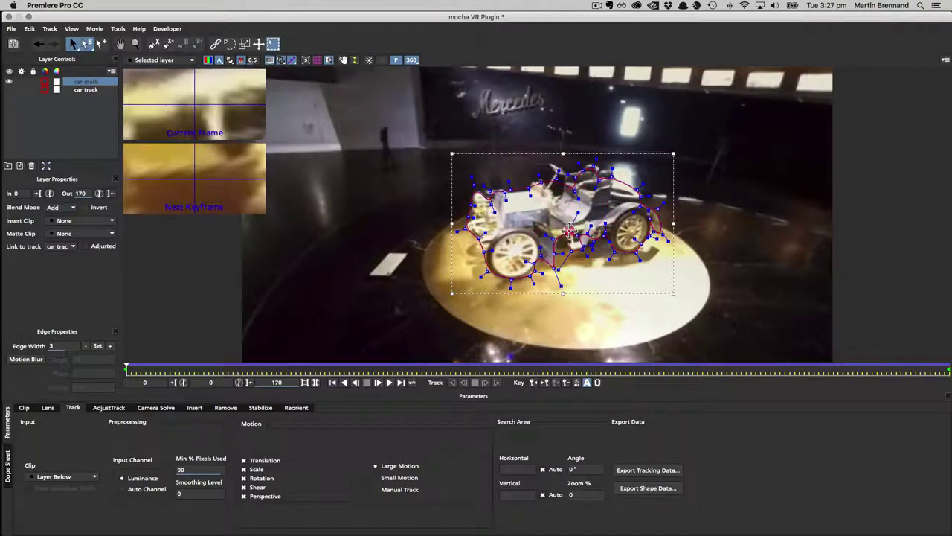
click(569, 233)
click(569, 233)
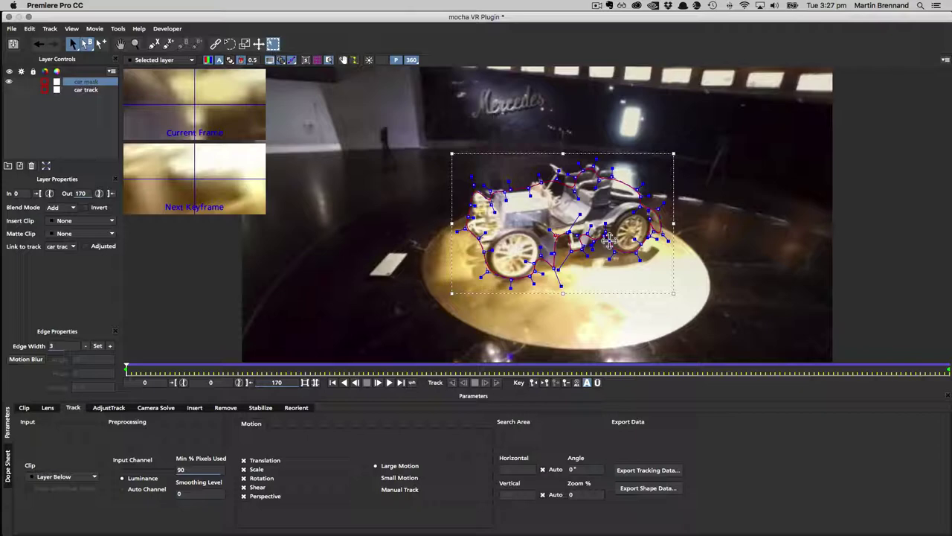
Step: Fine-tune the mask points around the rear wheel and the spare tyre, and check the first frames
drag(605, 233, 609, 232)
click(642, 242)
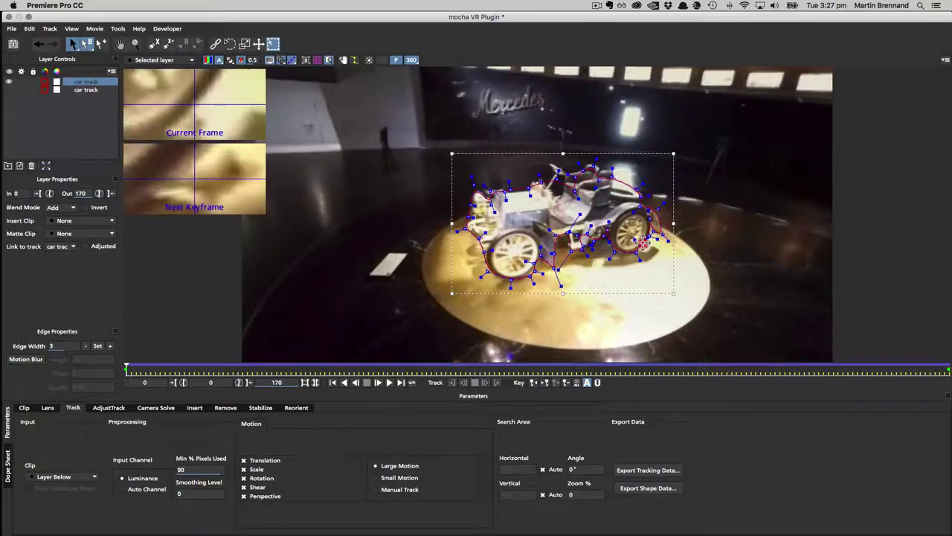
click(639, 195)
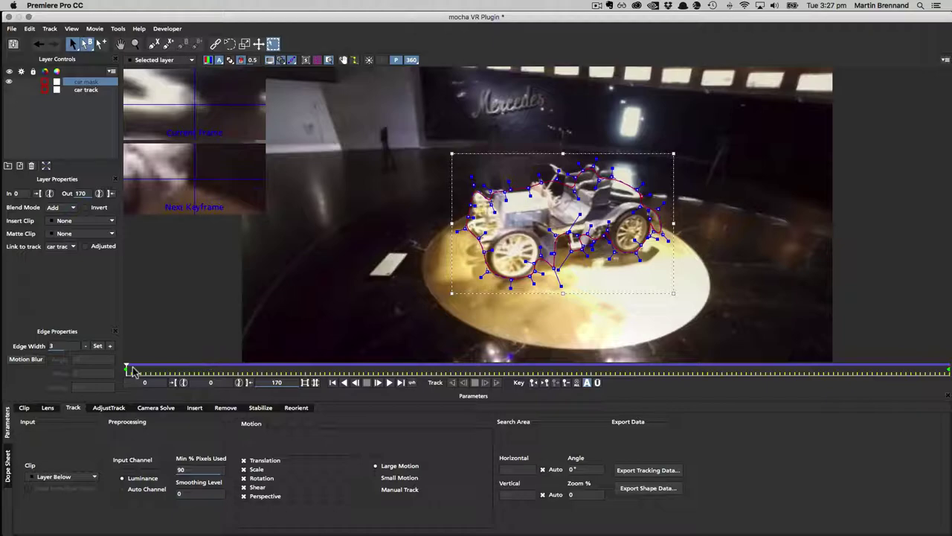
drag(151, 368, 1, 370)
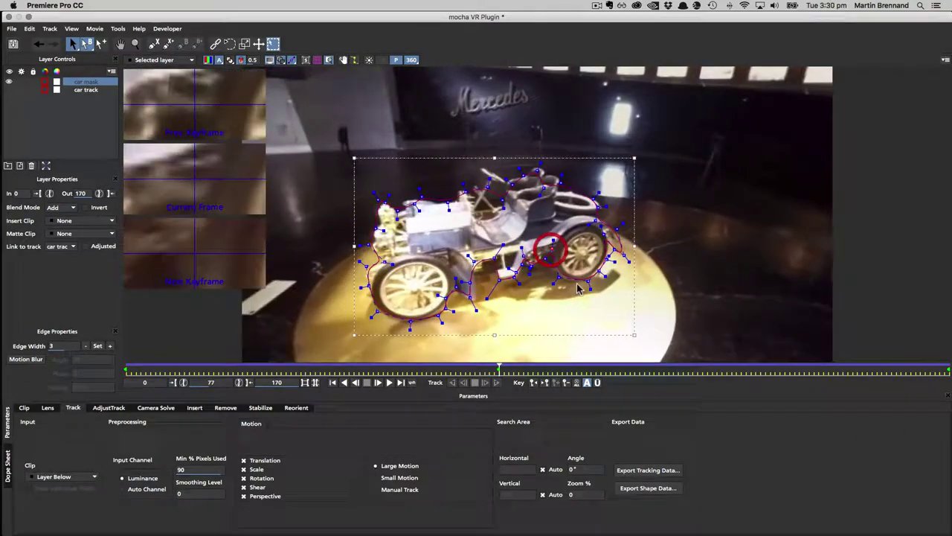
Step: Correct the mask behind the front wheel at frame 77 and review its fit through the clip
drag(441, 296, 445, 299)
drag(499, 370, 69, 363)
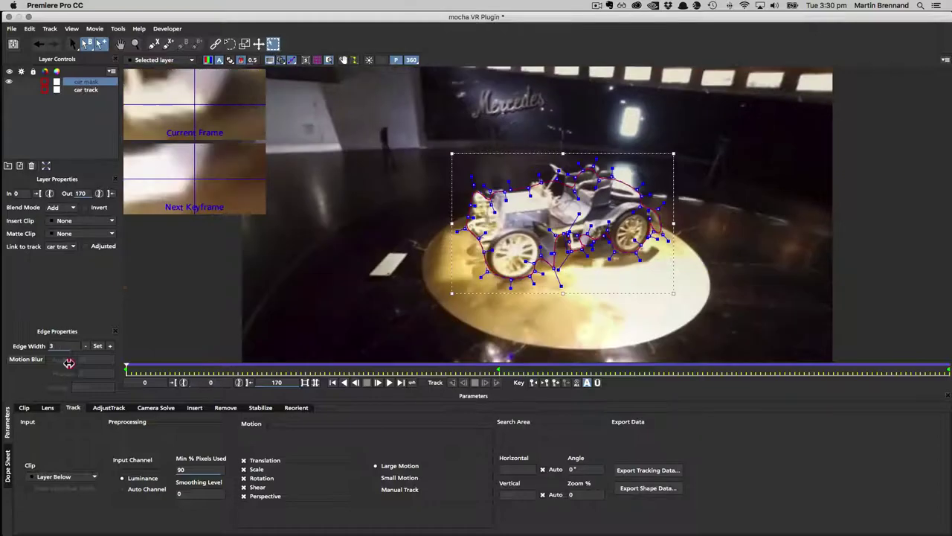
drag(126, 369, 829, 376)
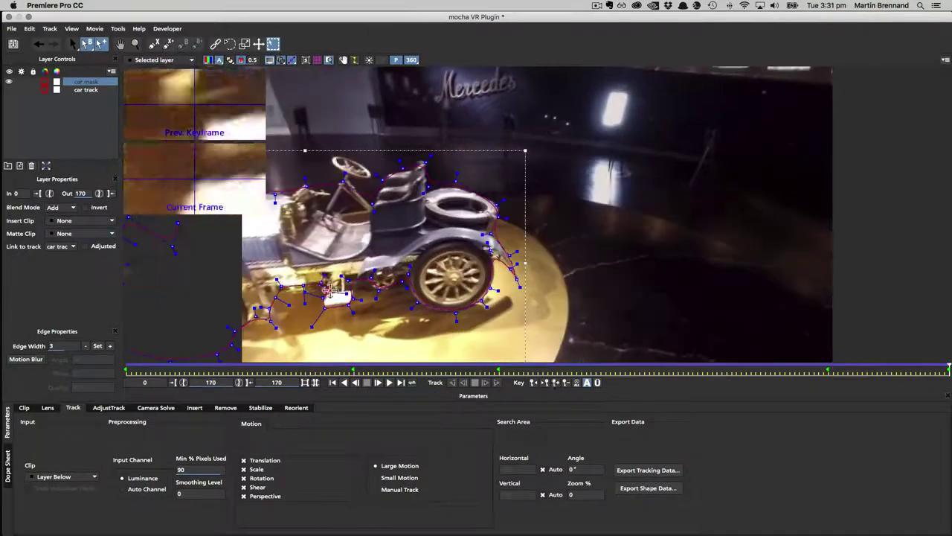
click(579, 259)
click(174, 383)
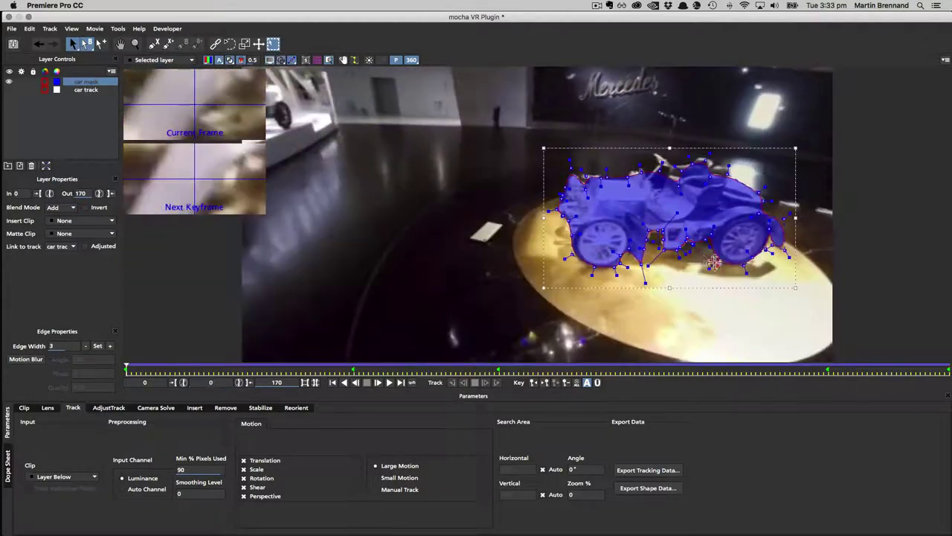
Step: Go to frame 145 and pull the mask points behind the front wheel into place
click(553, 228)
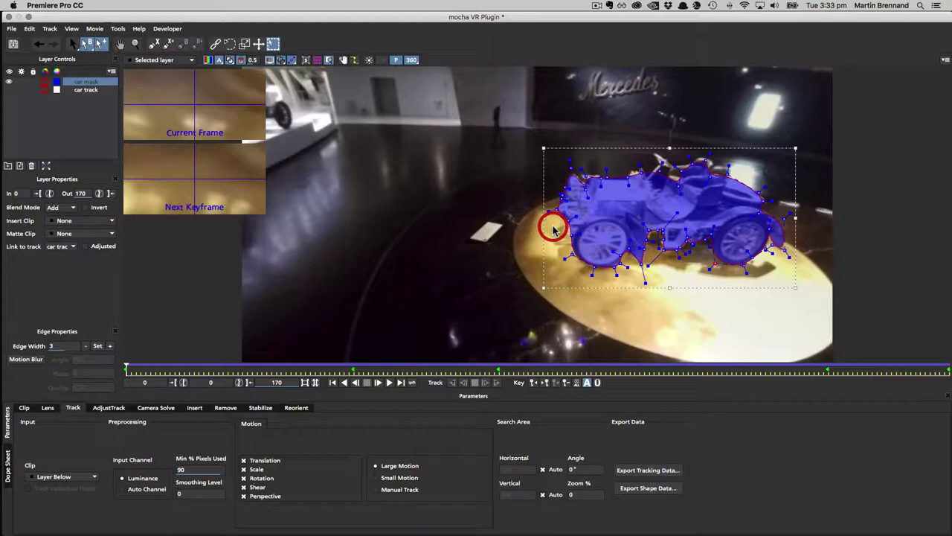
drag(127, 370, 824, 374)
drag(824, 374, 828, 375)
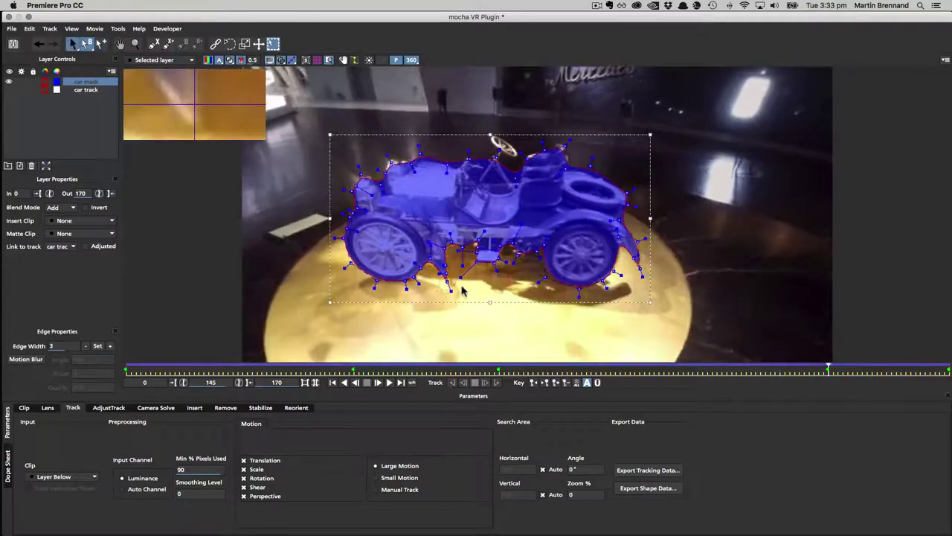
drag(463, 290, 448, 284)
click(583, 259)
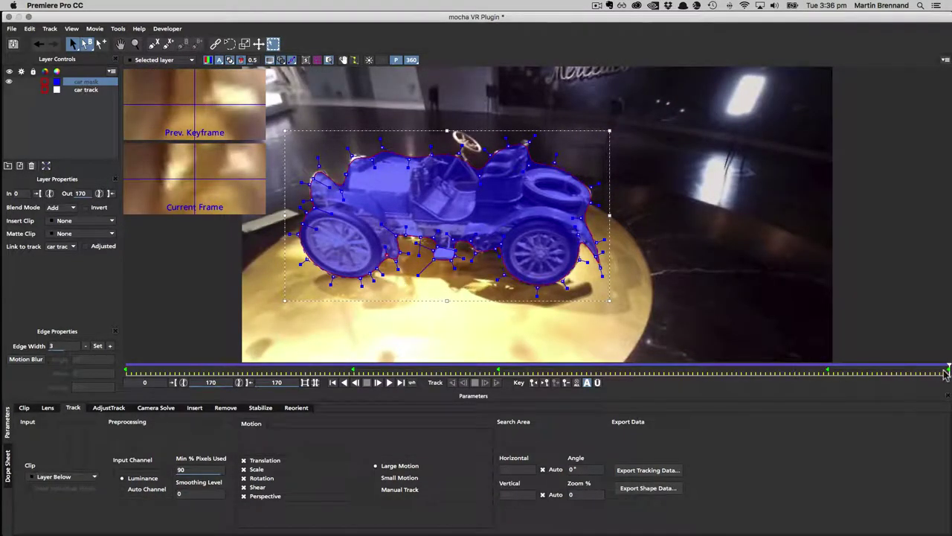
Step: Review the mask back to frame 0 and switch off the 360 view to show the full equirectangular frame
drag(927, 370, 867, 372)
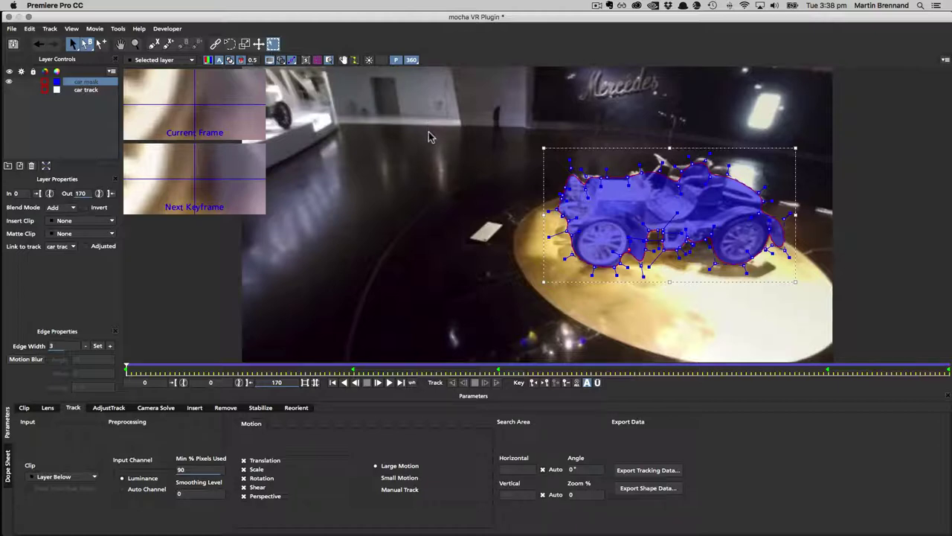
drag(128, 367, 18, 349)
click(411, 61)
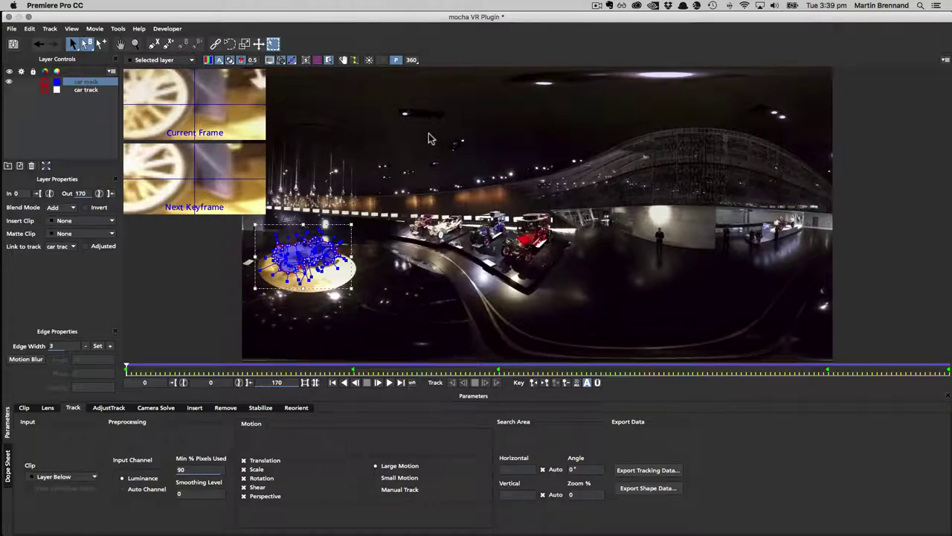
Step: Hide the zoom windows, check the car mask across the frame edge up to frame 151, and save the project
click(329, 60)
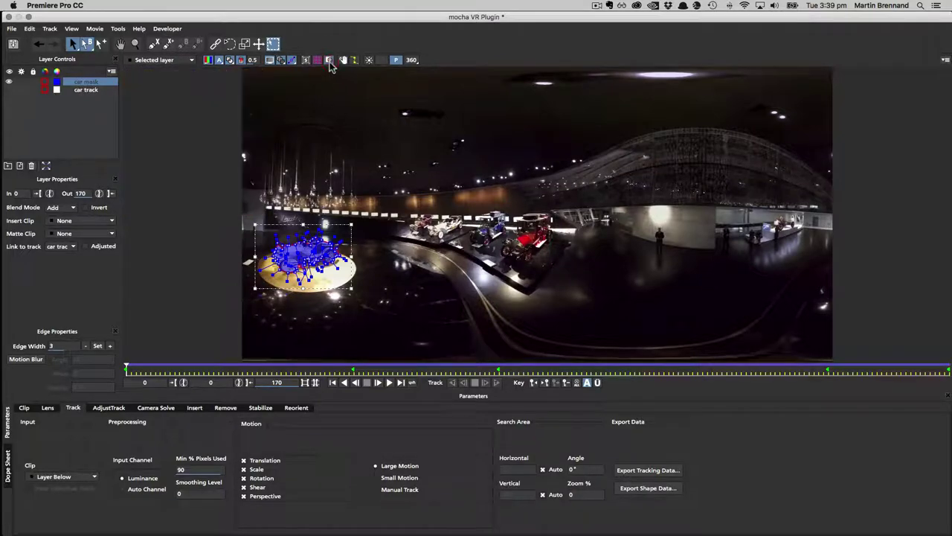
drag(127, 370, 523, 392)
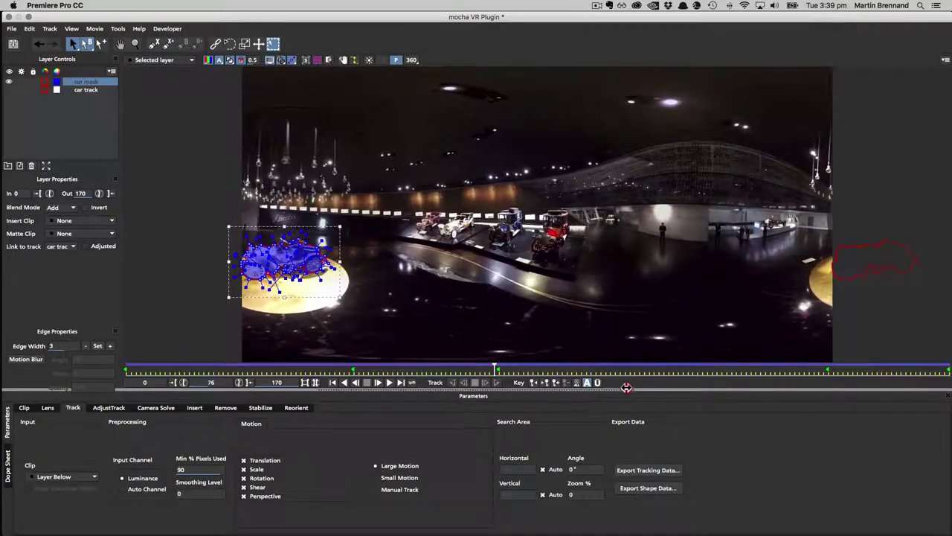
drag(673, 367, 703, 370)
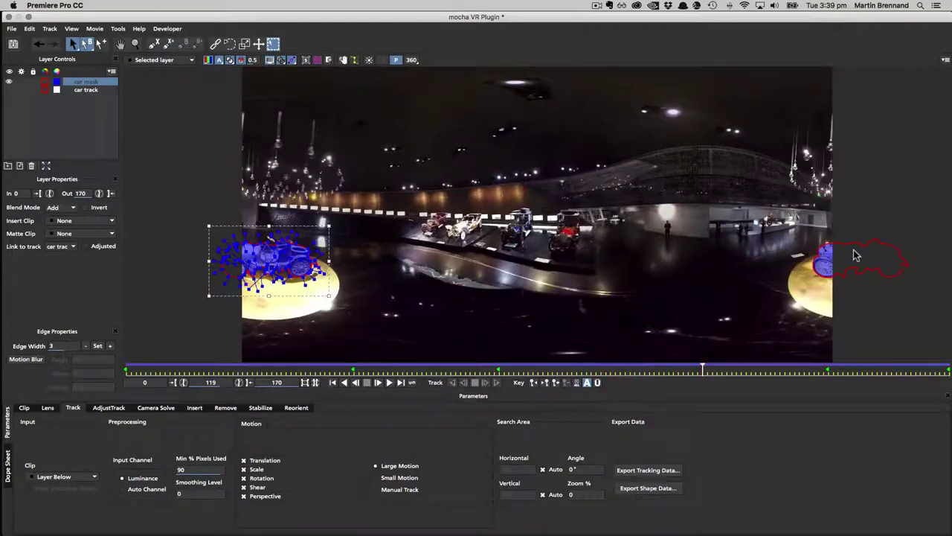
click(857, 367)
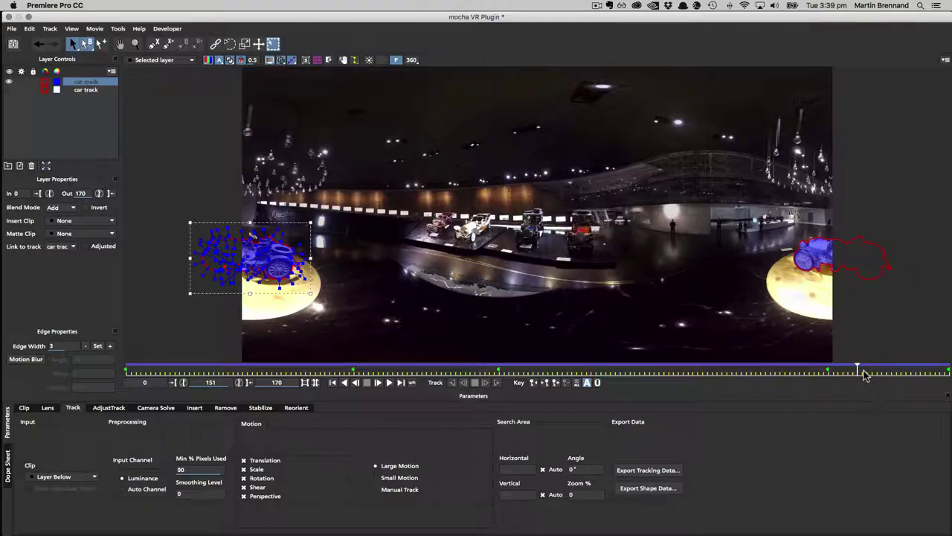
key(super+s)
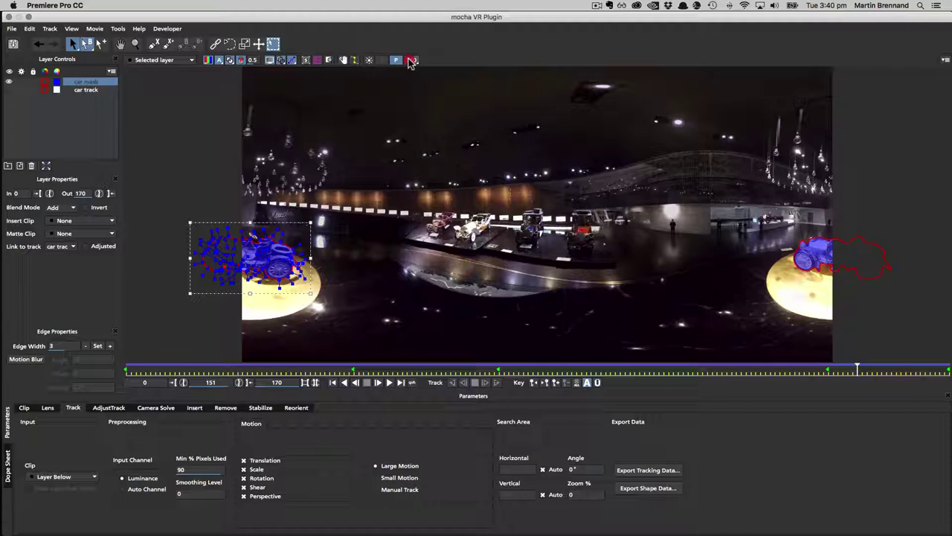
Step: Switch the 360 view back on at frame 79 and frame the car together with its whole lit platform
click(412, 61)
drag(857, 369, 510, 370)
key(z)
drag(631, 240, 632, 258)
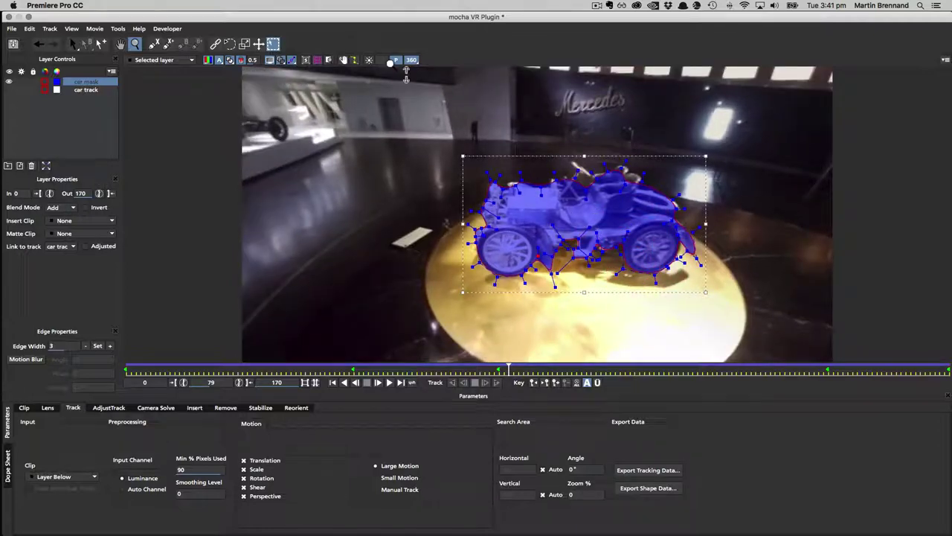
key(s)
key(x)
drag(744, 299, 718, 238)
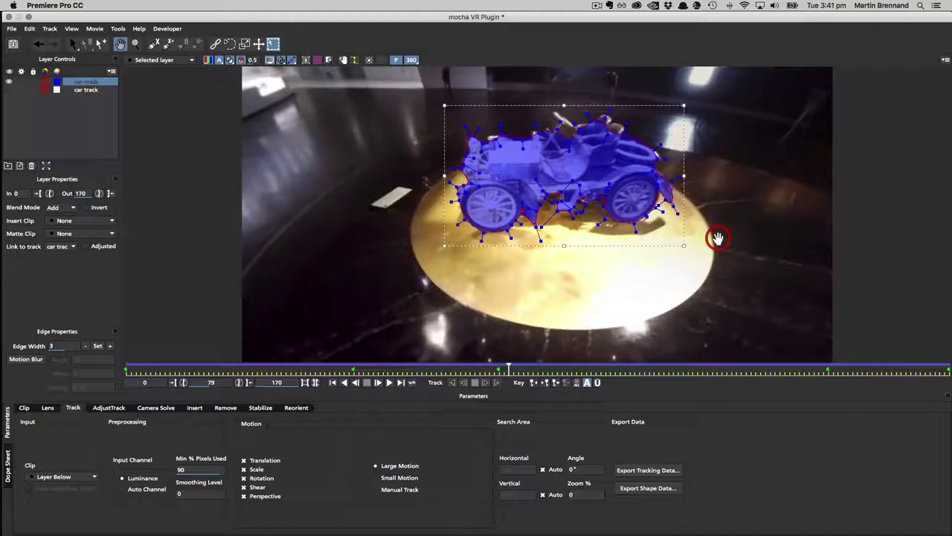
key(s)
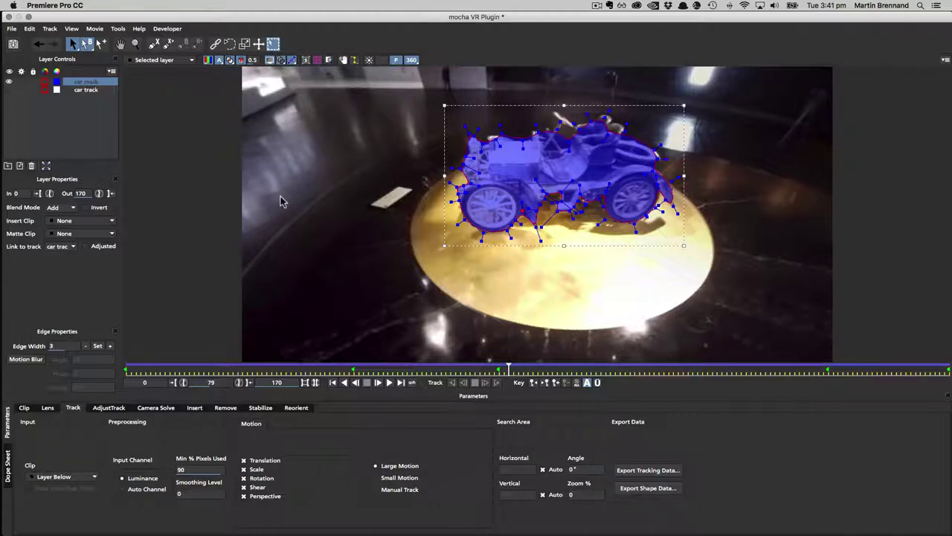
Step: Draw a closed eight-point X-spline on a new layer around the lit platform and the floor surrounding the car
click(154, 43)
click(515, 121)
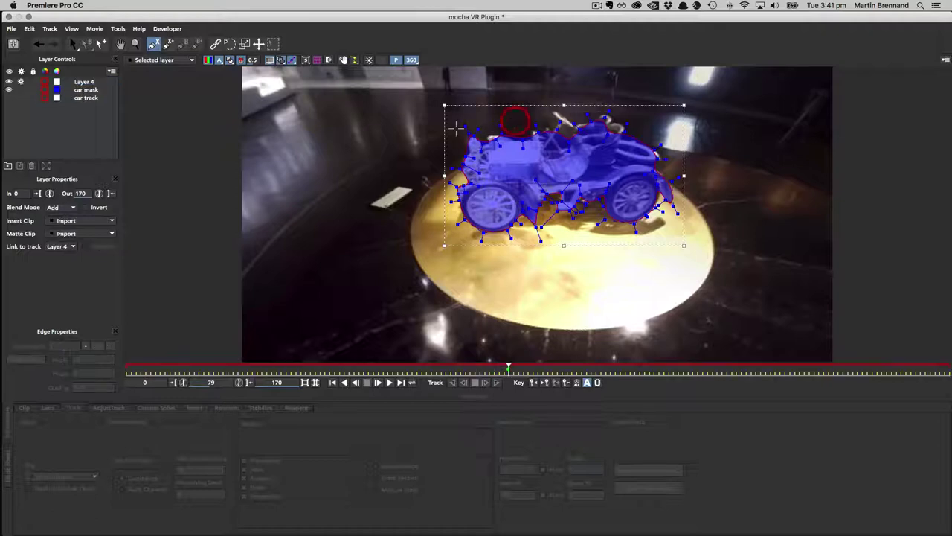
click(386, 170)
click(347, 220)
click(377, 317)
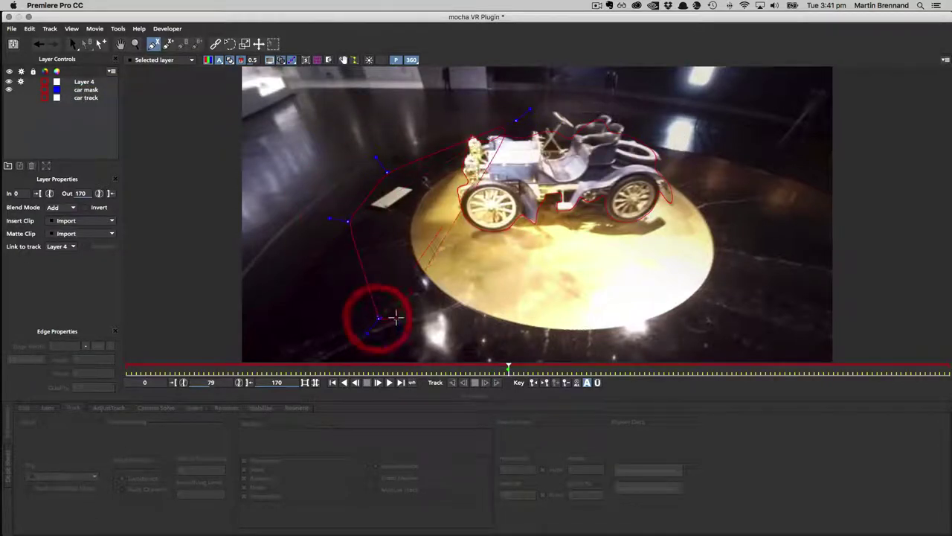
click(570, 349)
click(722, 324)
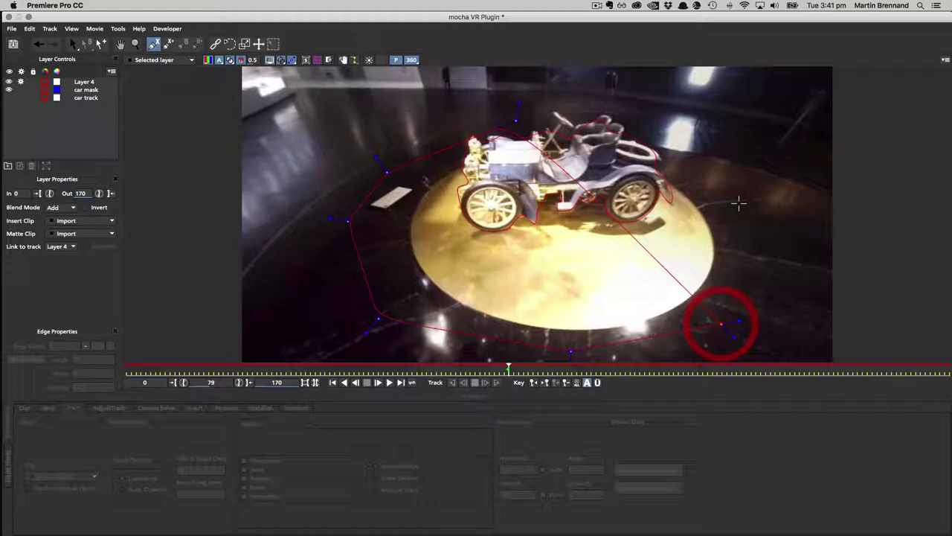
click(739, 202)
right_click(668, 135)
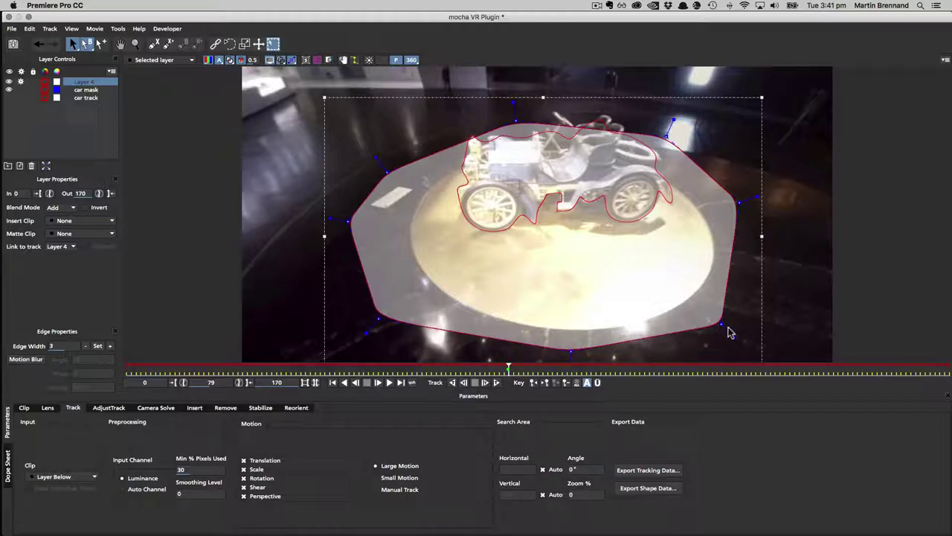
Step: Tighten the new spline's front and rear points closer to the edge of the platform
drag(721, 324, 708, 291)
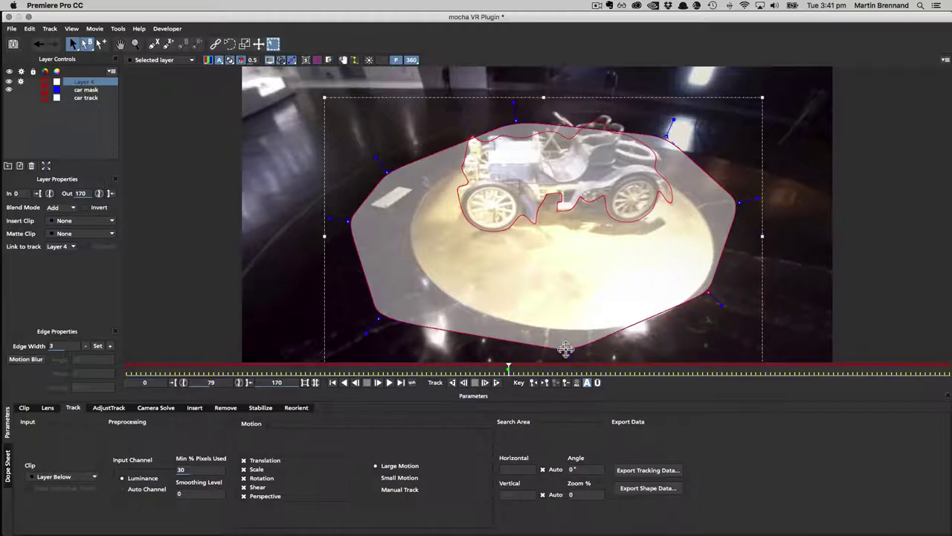
drag(571, 351, 570, 340)
drag(378, 318, 391, 302)
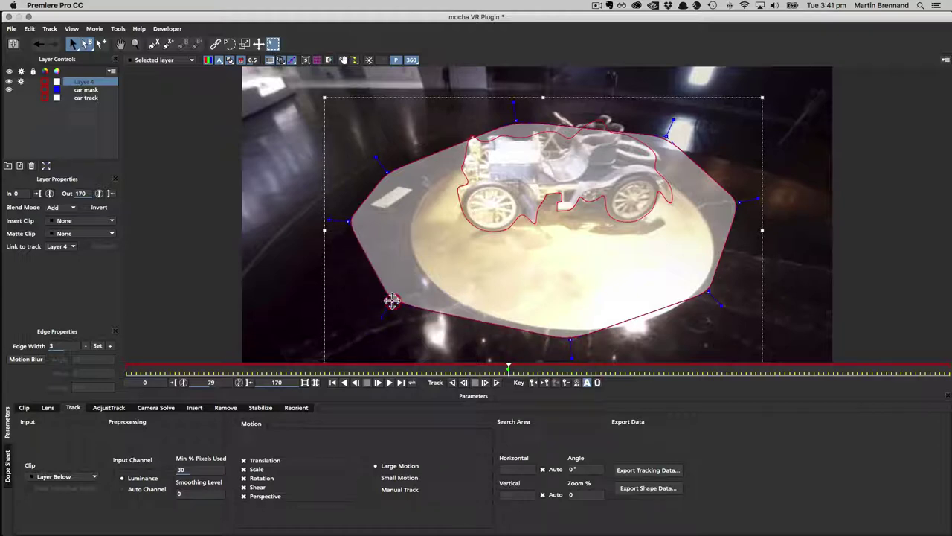
click(516, 120)
drag(666, 136, 659, 133)
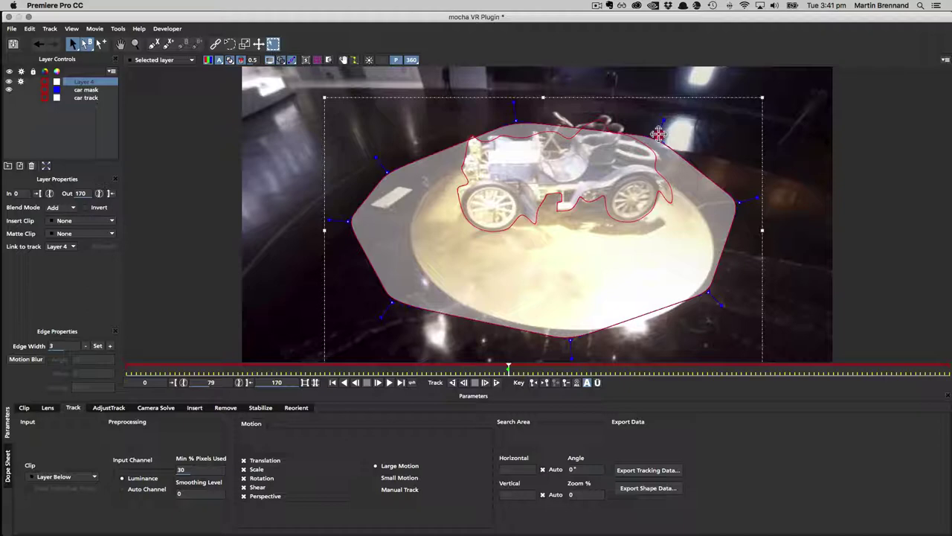
click(662, 133)
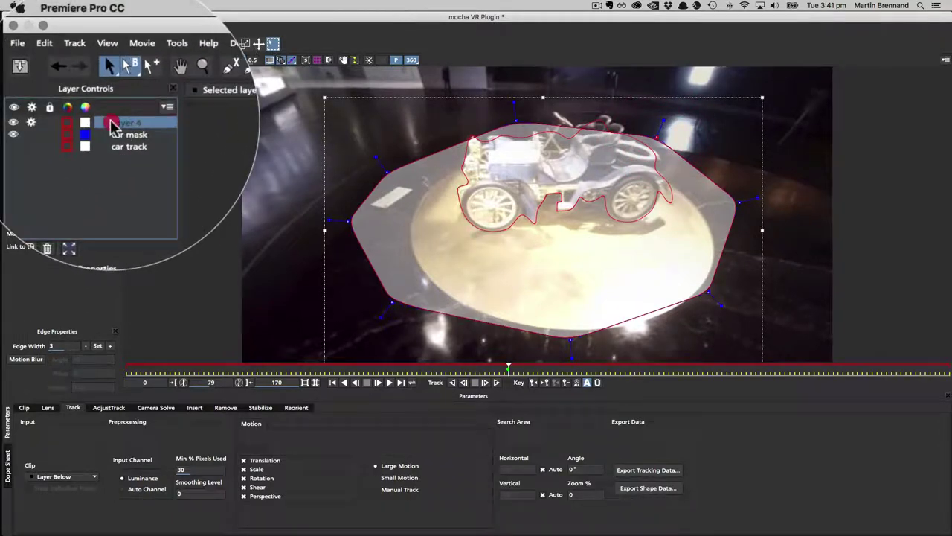
Step: Move Layer 4 below the car mask layer and set the matte display to selected track mattes
drag(111, 128, 128, 143)
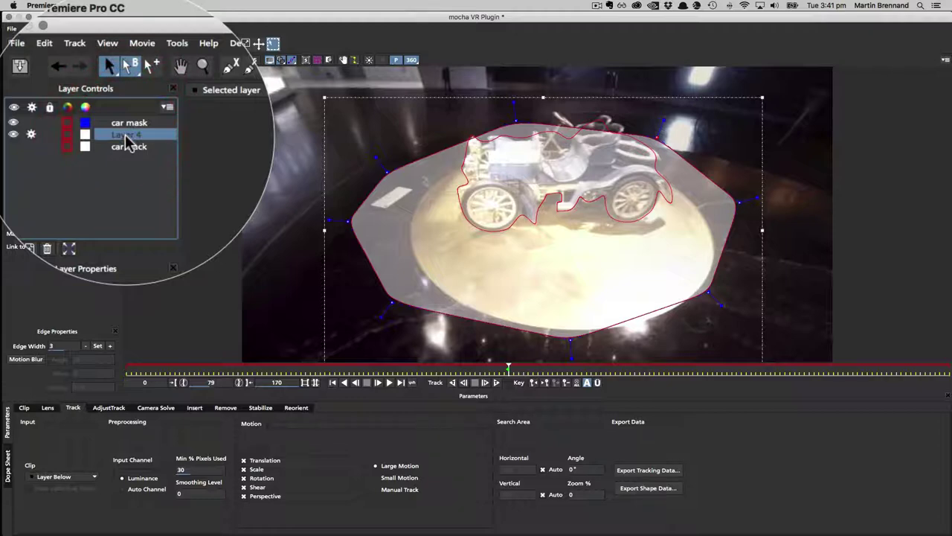
shift+click(77, 84)
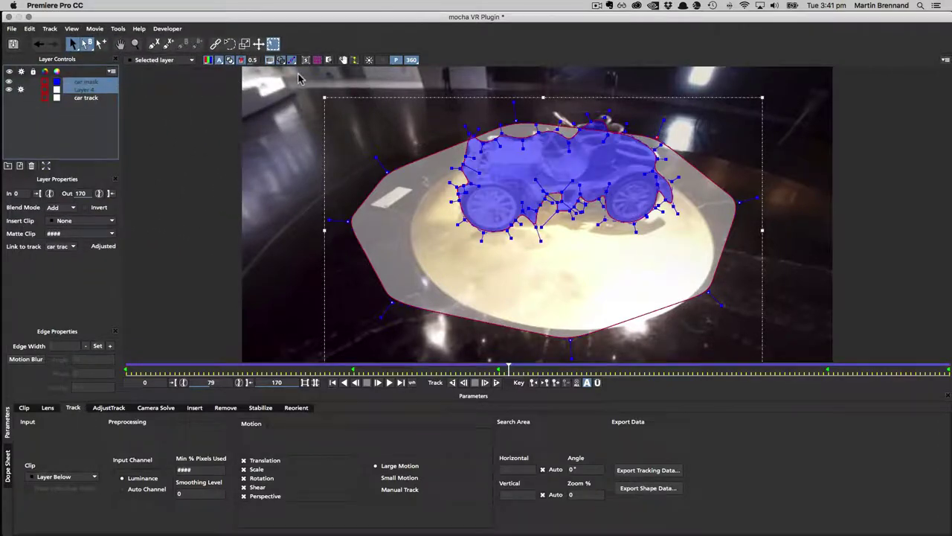
click(230, 60)
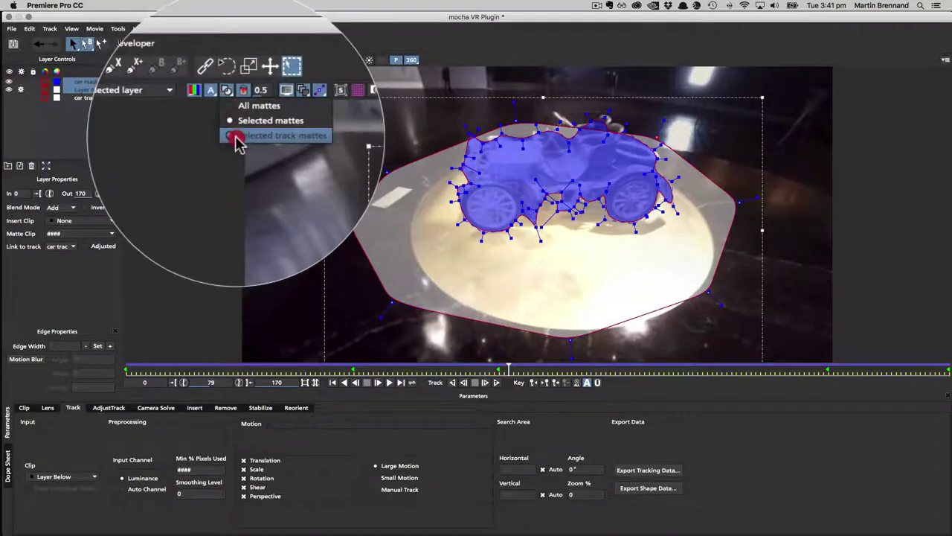
click(245, 134)
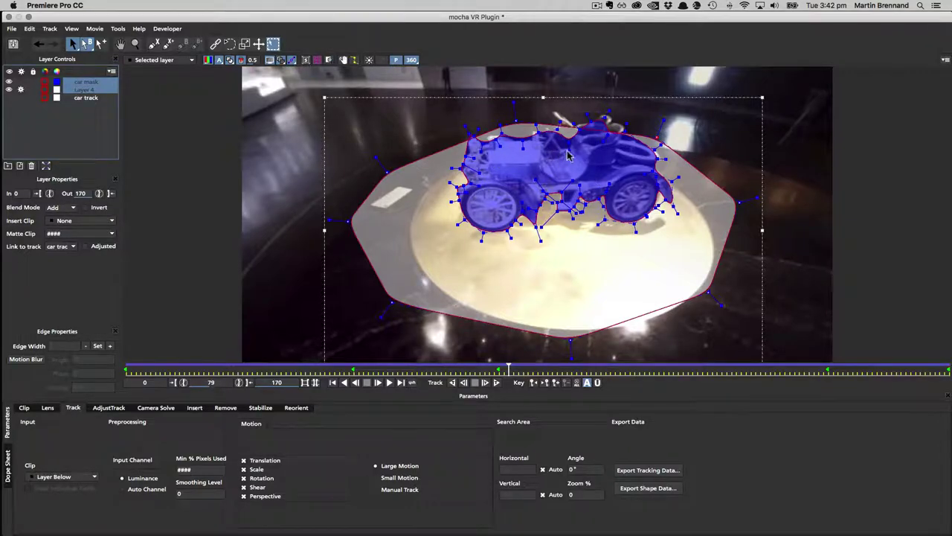
click(76, 112)
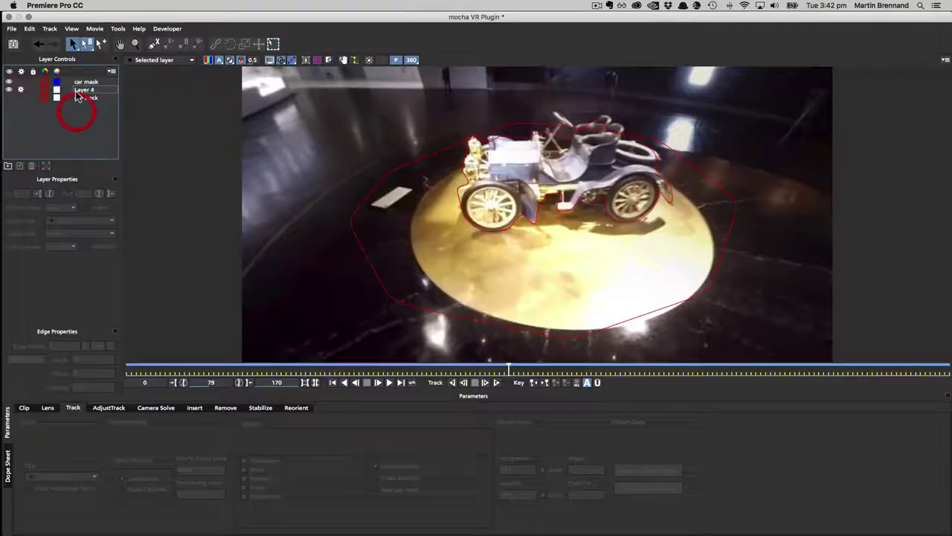
click(79, 90)
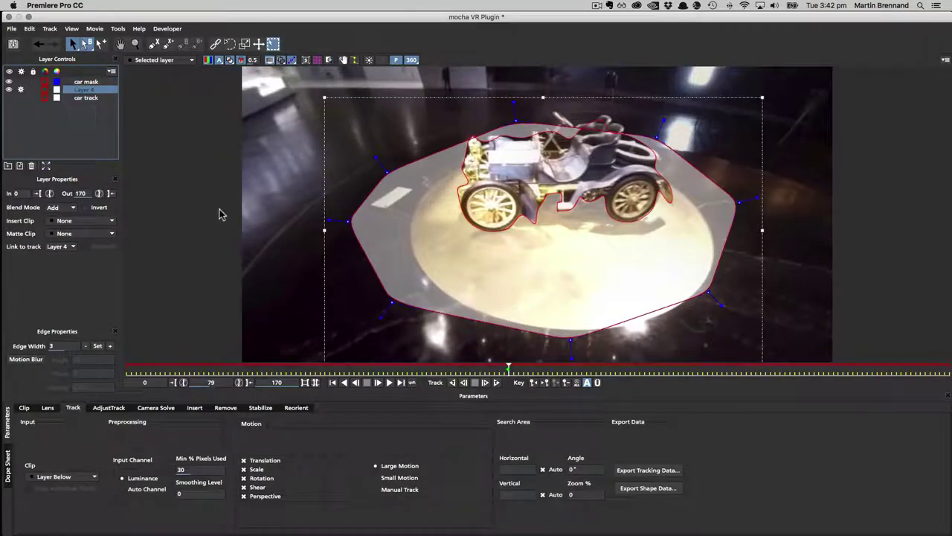
Step: Show the planar surface and grid for Layer 4 and align the surface's far corners to the floor perspective
click(305, 60)
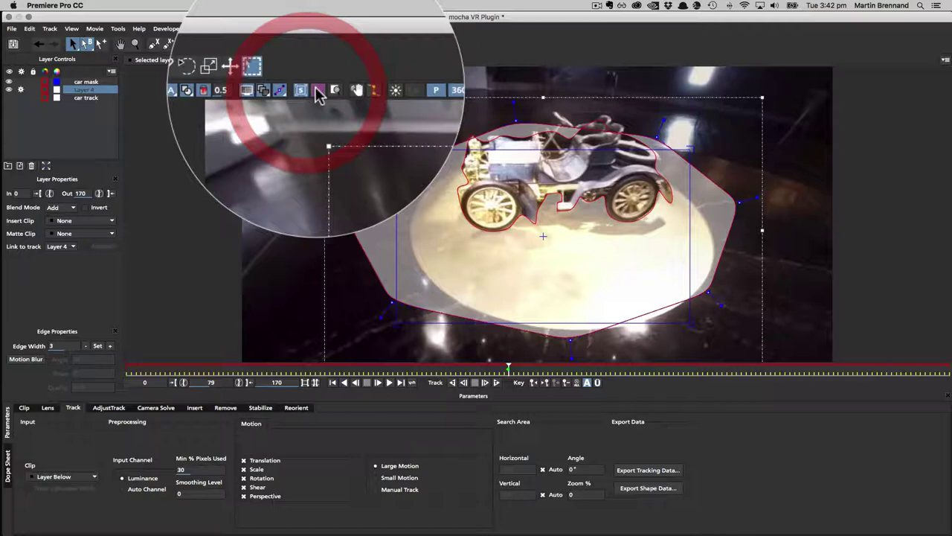
click(392, 144)
click(405, 161)
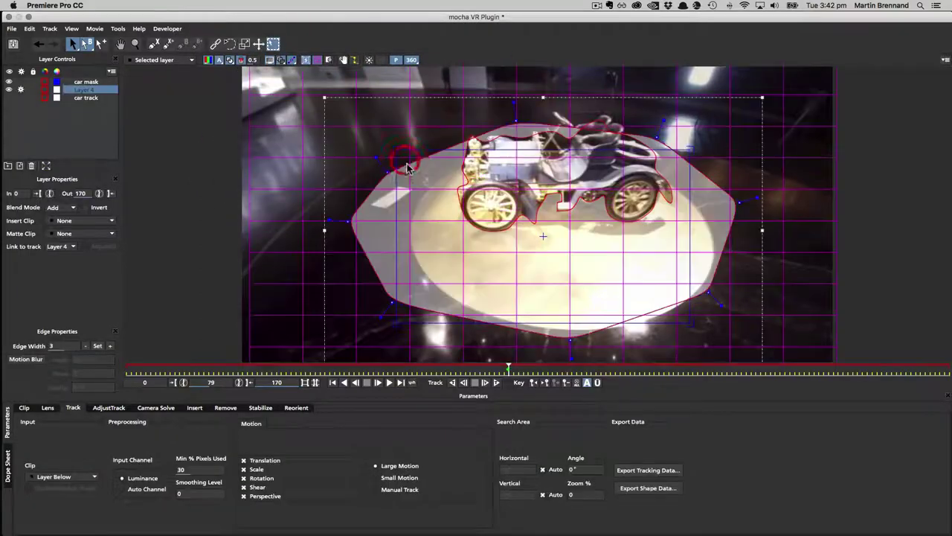
drag(398, 148, 436, 169)
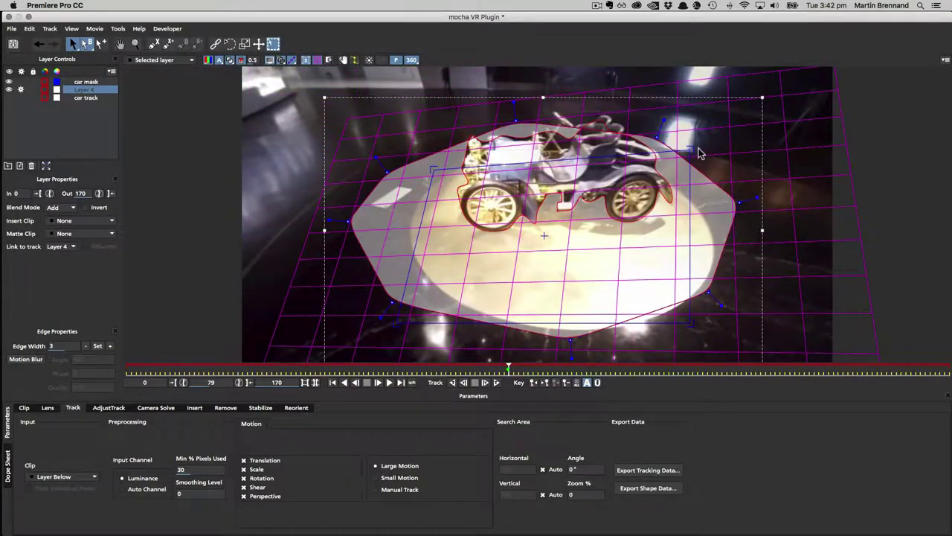
drag(692, 150, 648, 170)
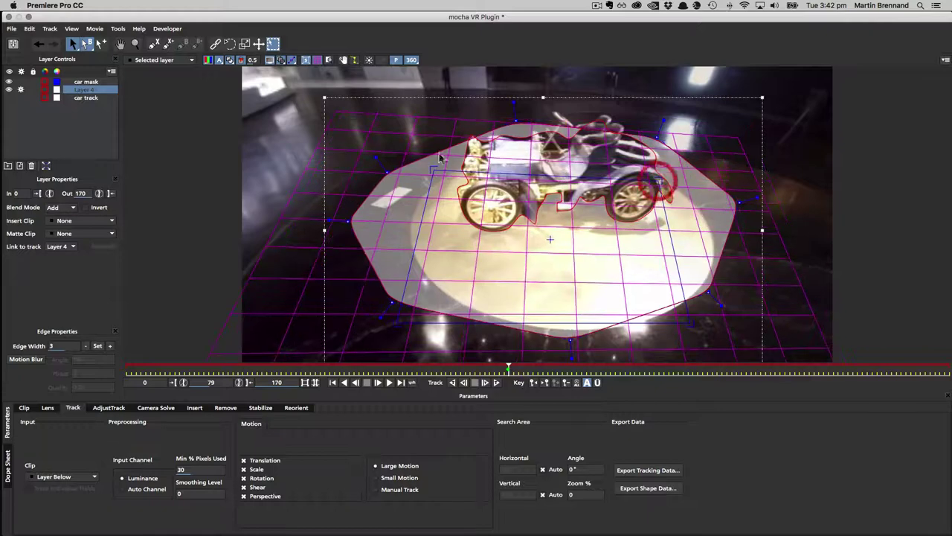
drag(428, 171, 452, 180)
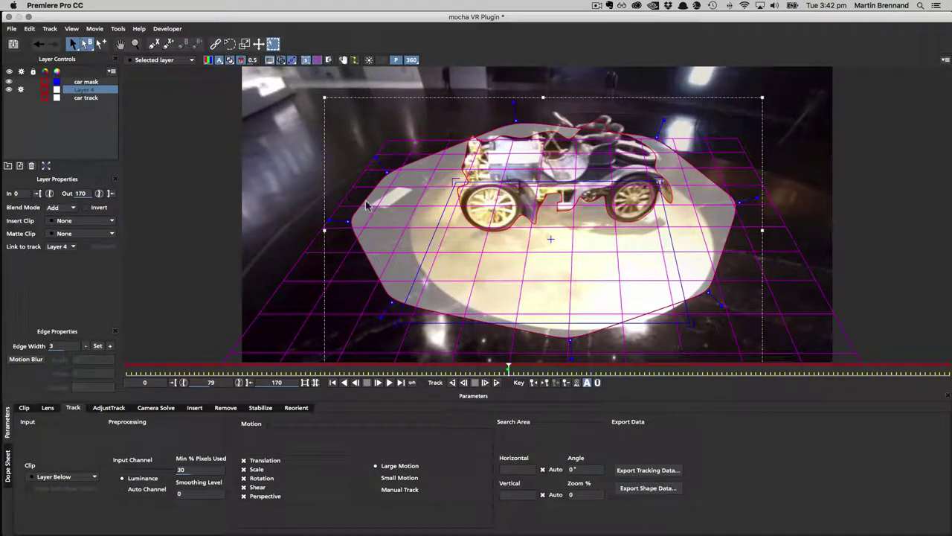
Step: Pull the floor spline's left-hand points outward to take in more floor beside the platform
drag(336, 219, 308, 222)
drag(388, 173, 365, 170)
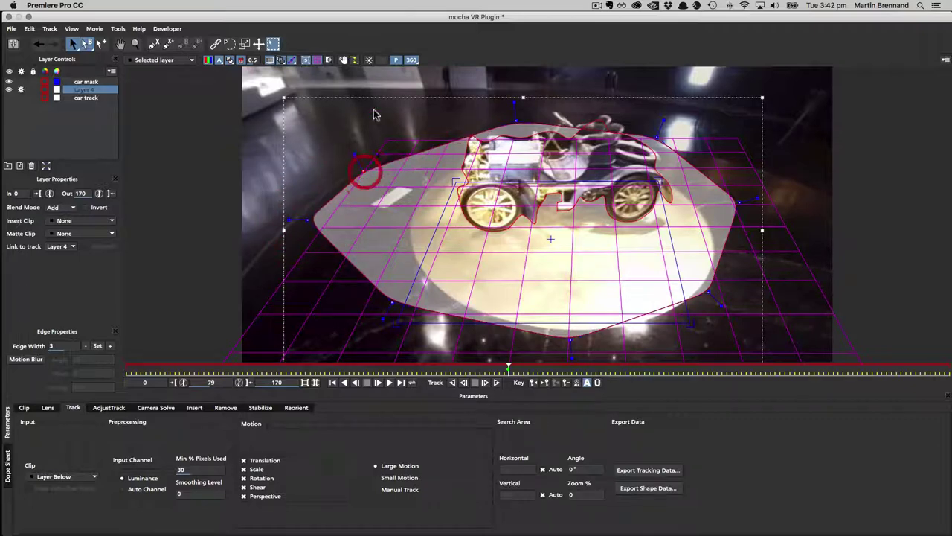
drag(383, 318, 346, 320)
Step: Insert points on the floor spline to exclude the reflection in front of the platform and include more floor on its right
click(102, 43)
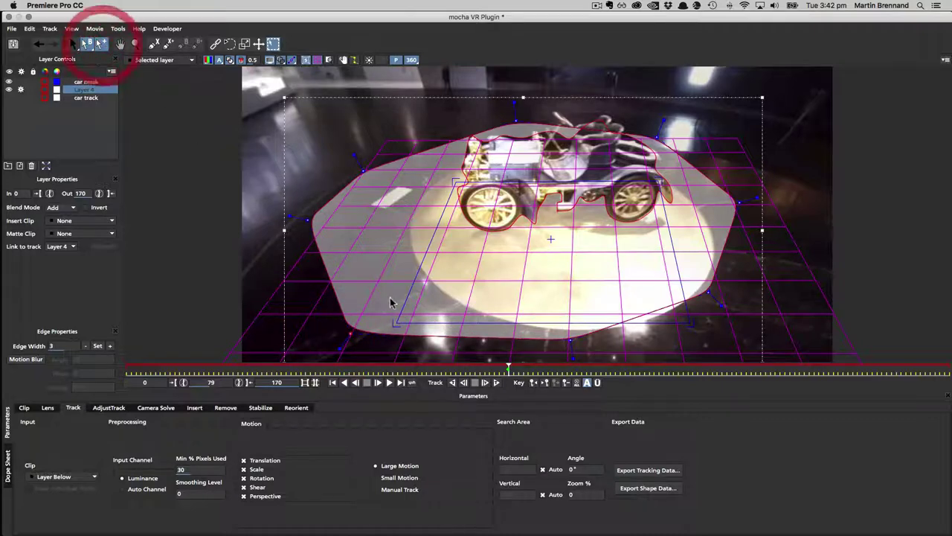
drag(446, 314, 450, 299)
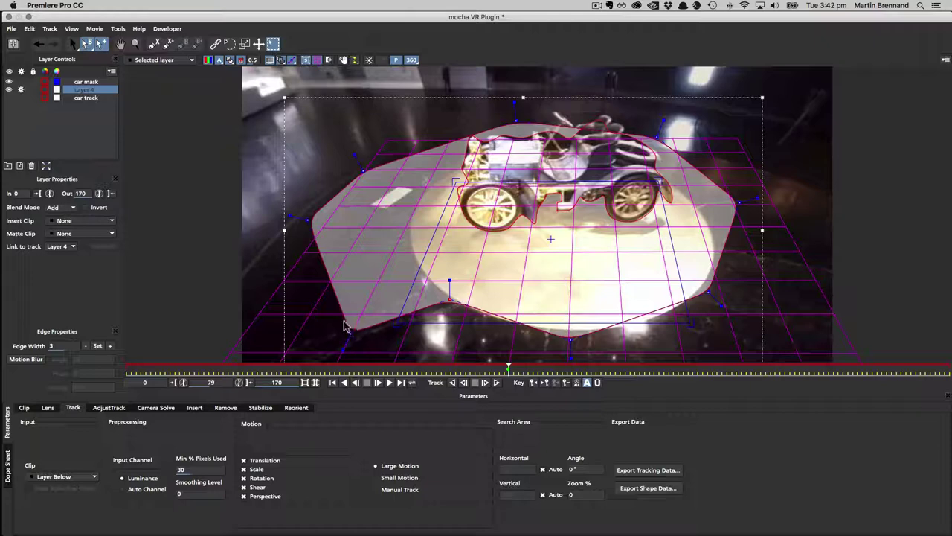
drag(346, 329, 334, 334)
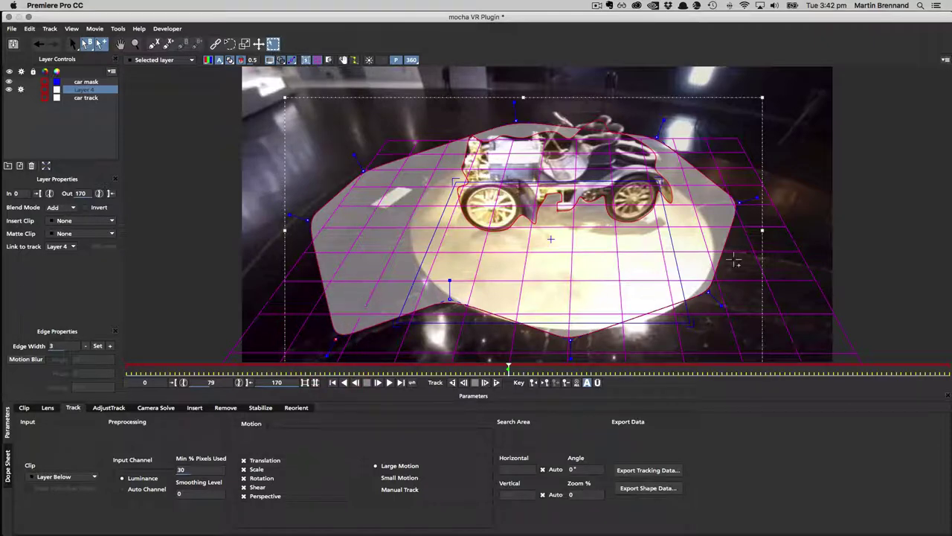
drag(726, 256, 775, 262)
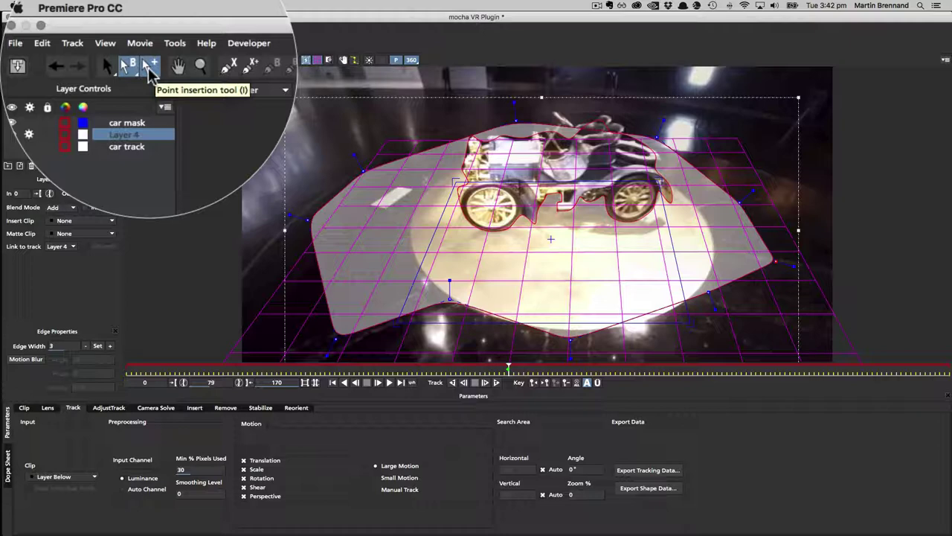
click(148, 70)
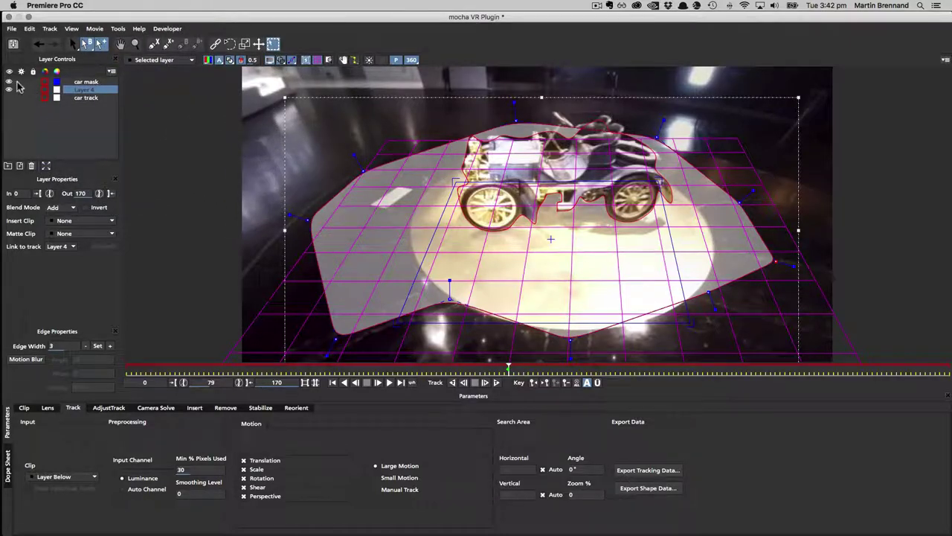
Step: Rename Layer 4 to FLOOR TRACK
double_click(85, 90)
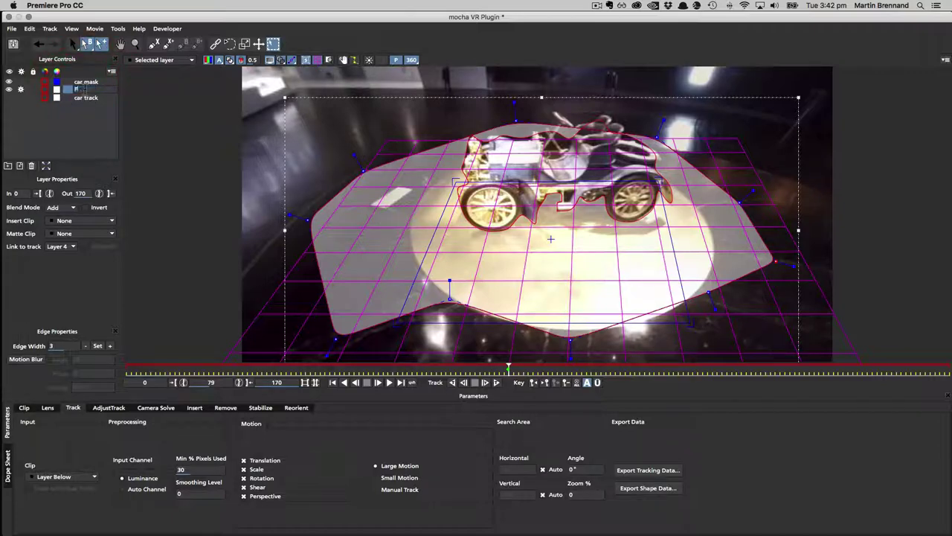
text(FLOOR TRACK)
key(Return)
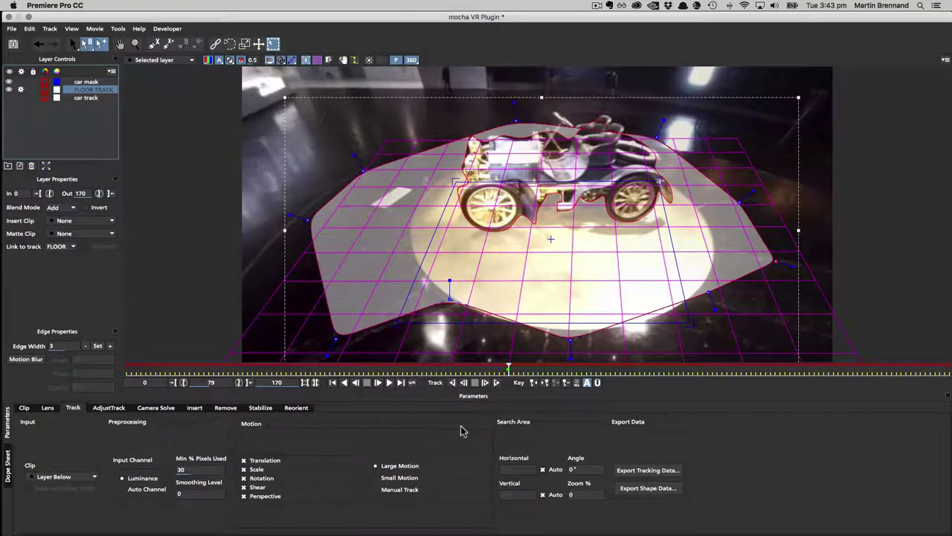
Step: Track the FLOOR TRACK layer backward and forward from frame 79, and check the track through to frame 170
click(453, 383)
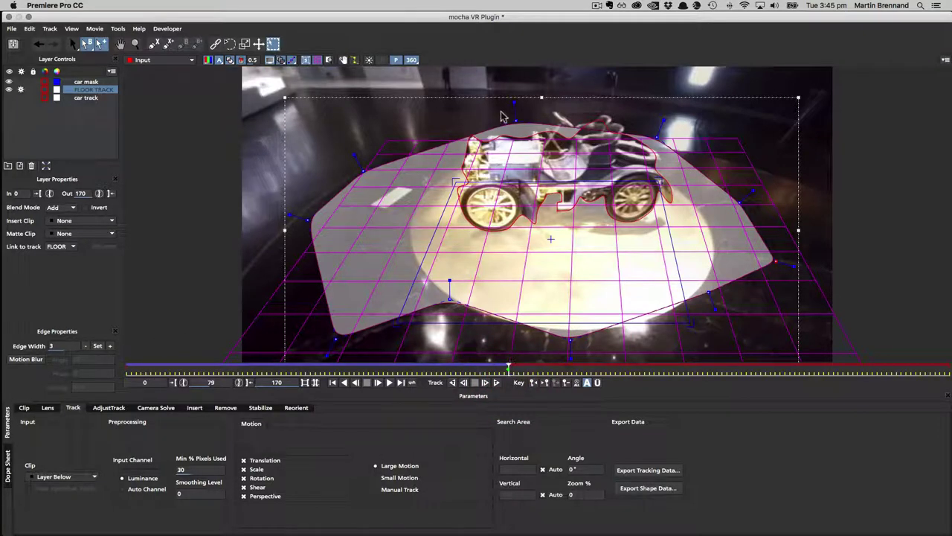
click(498, 382)
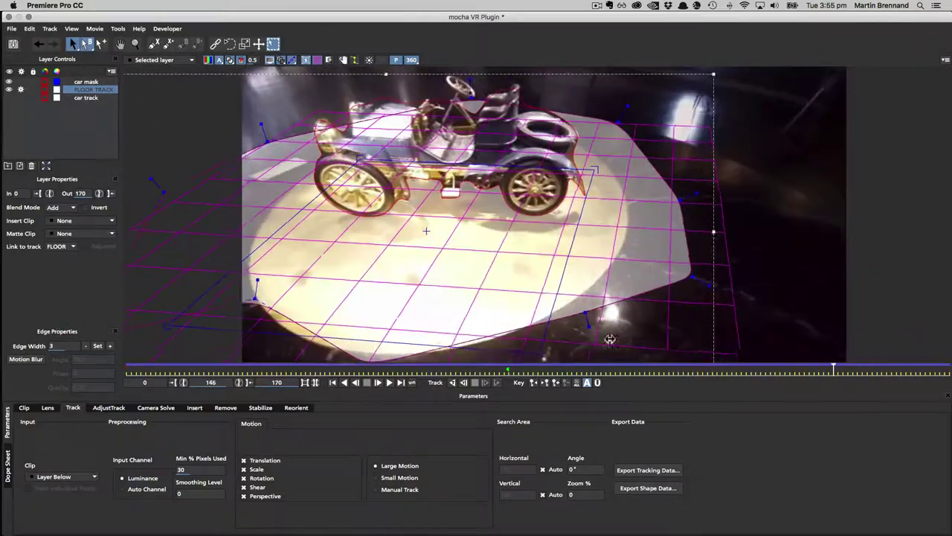
drag(861, 353, 951, 355)
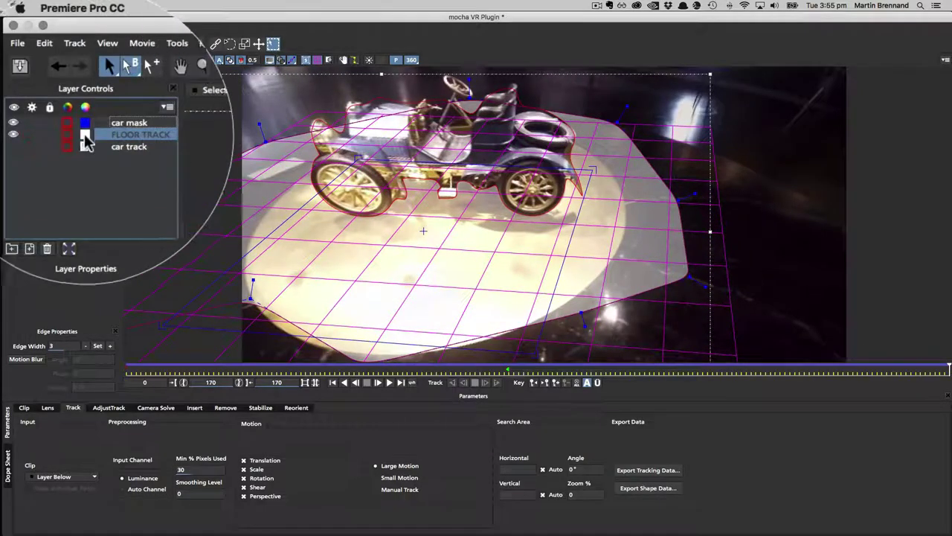
Step: Hide the FLOOR TRACK layer along with the planar surface and grid, and return to the keyframe at frame 79
click(13, 135)
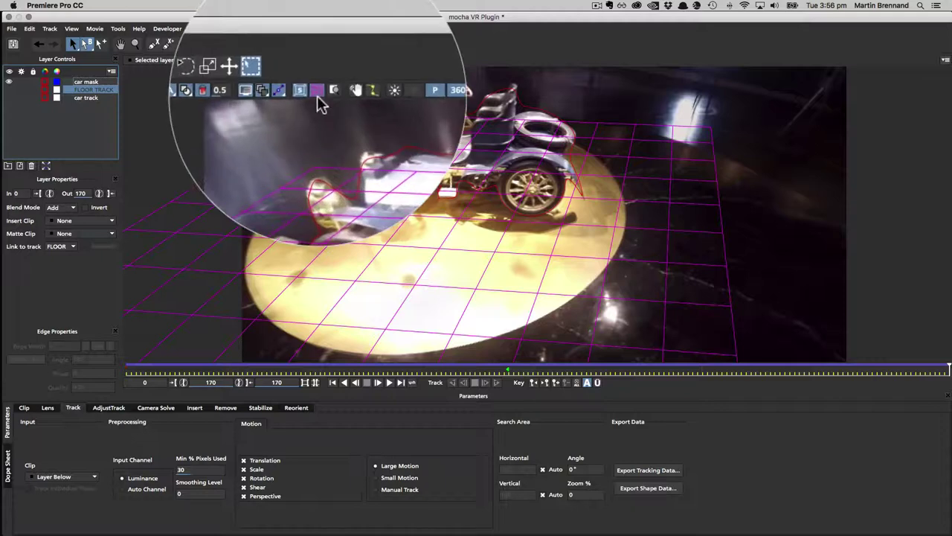
click(304, 60)
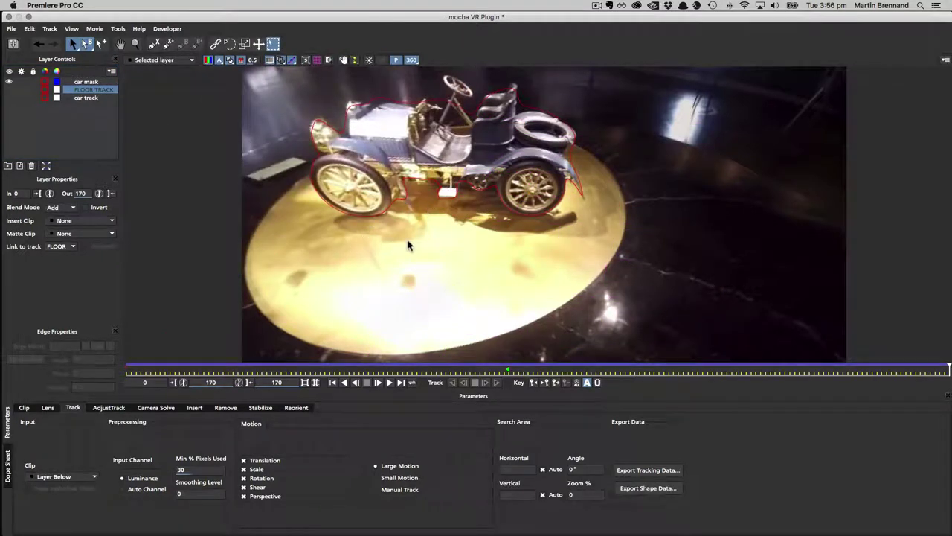
drag(376, 247, 472, 277)
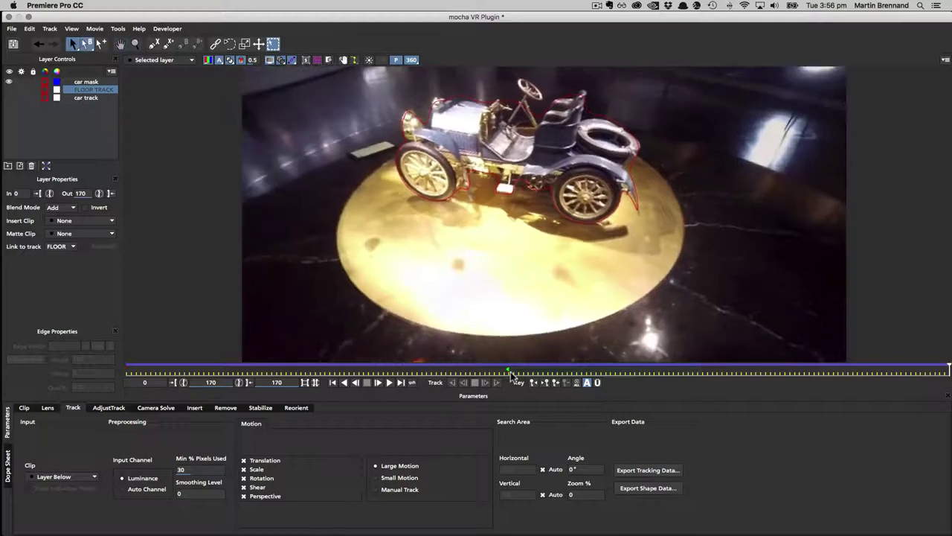
click(532, 382)
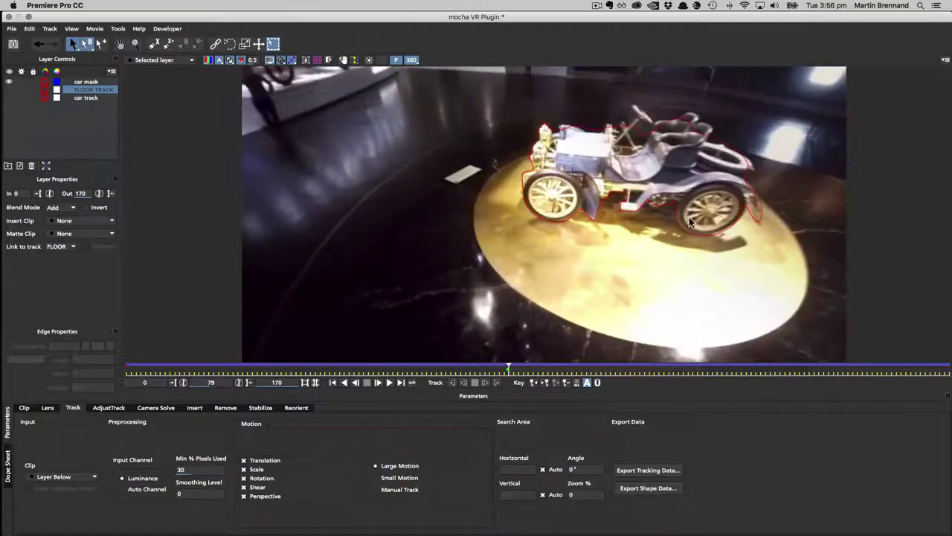
drag(632, 217, 594, 215)
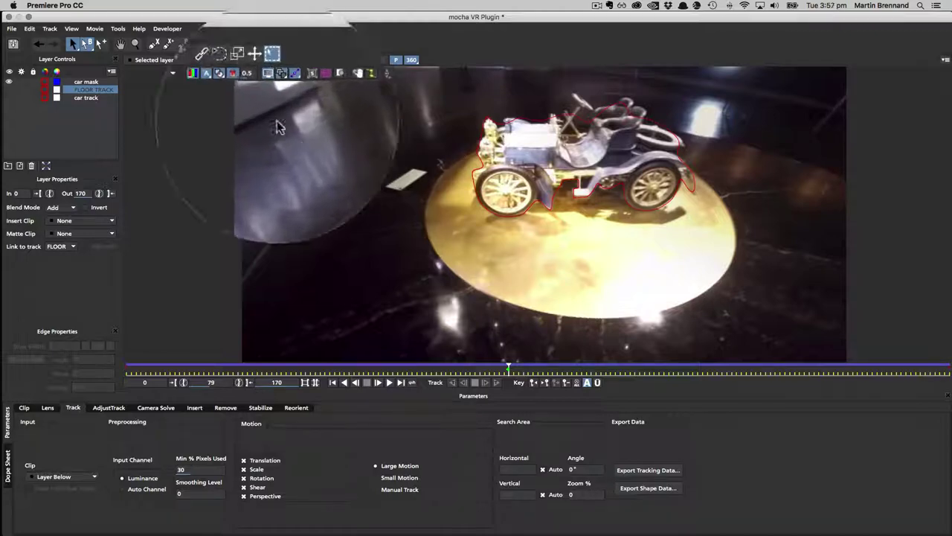
Step: Draw a new X-spline around the lit platform, starting behind the car and following the platform's left and front edges
click(153, 43)
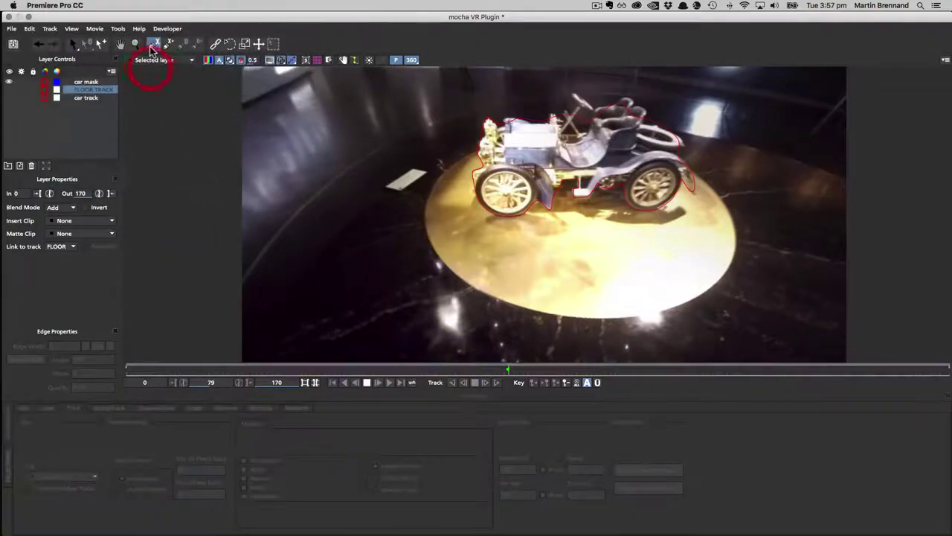
click(577, 134)
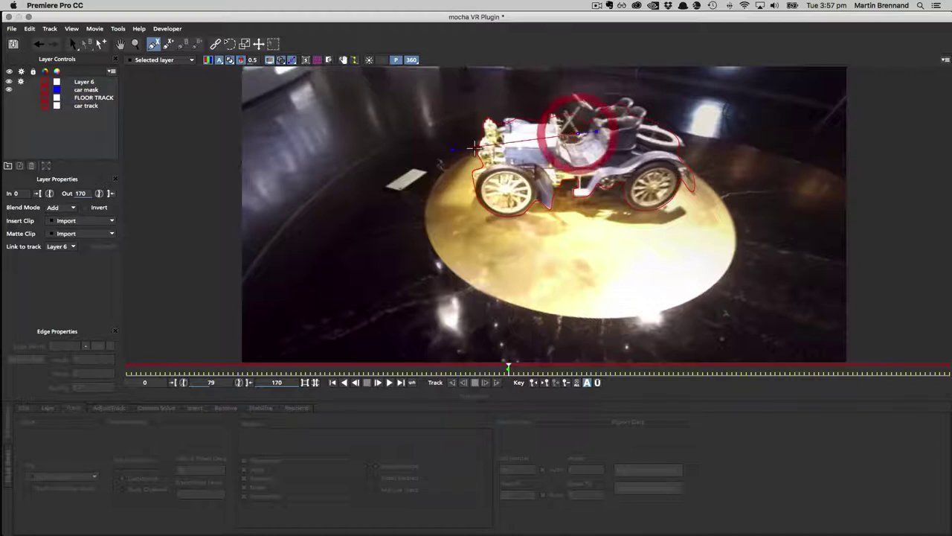
click(476, 149)
click(425, 203)
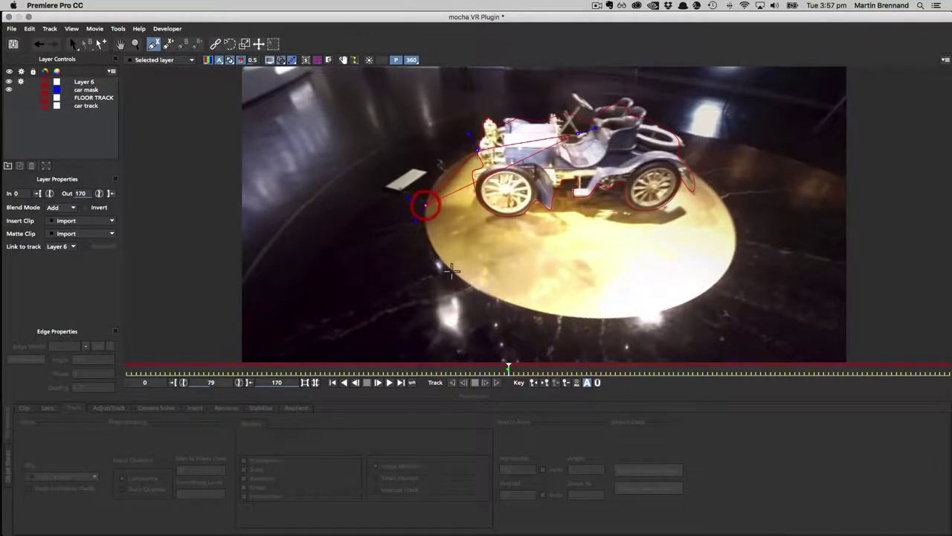
click(464, 283)
click(582, 319)
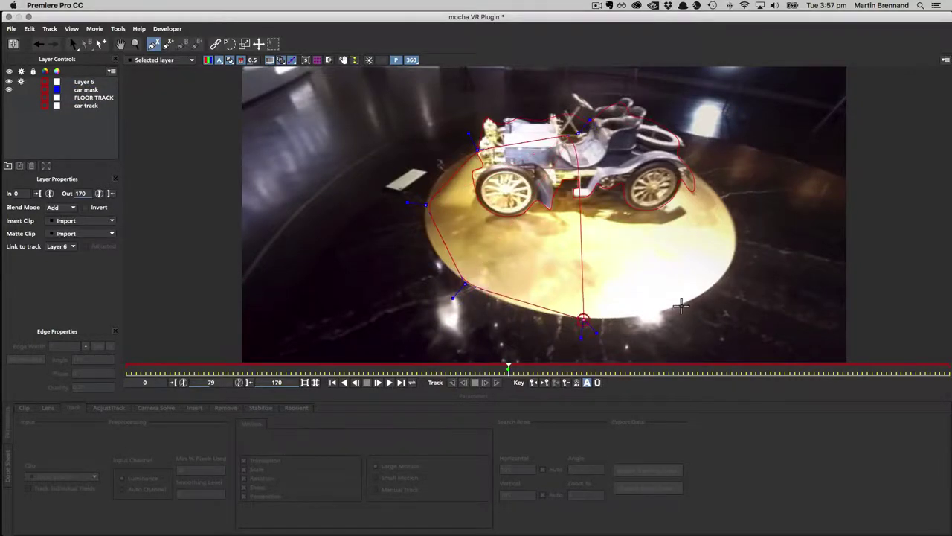